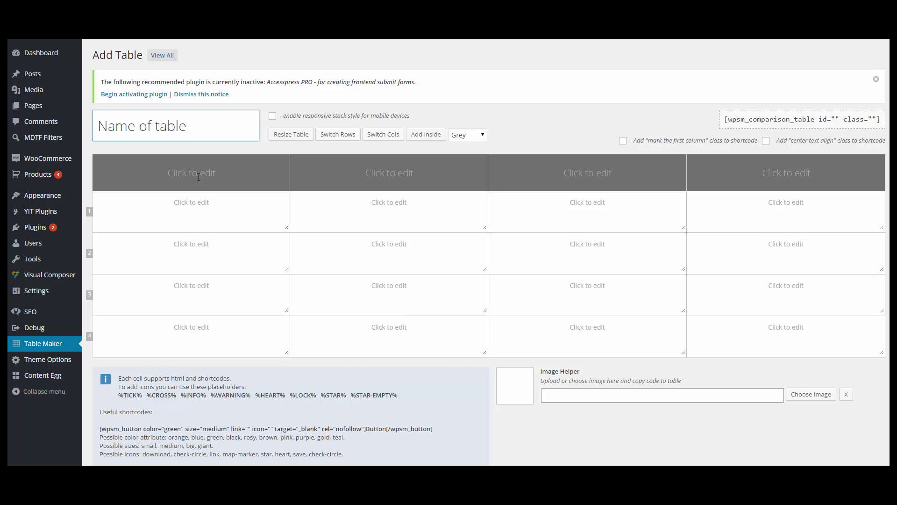
Step: Resize the table to 5 columns and 5 rows
click(304, 134)
key(BackSpace)
text(5)
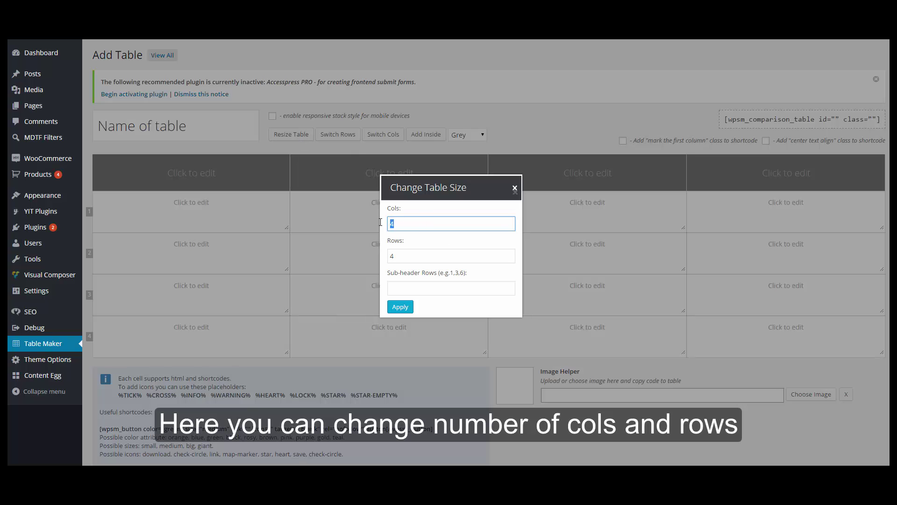
click(392, 254)
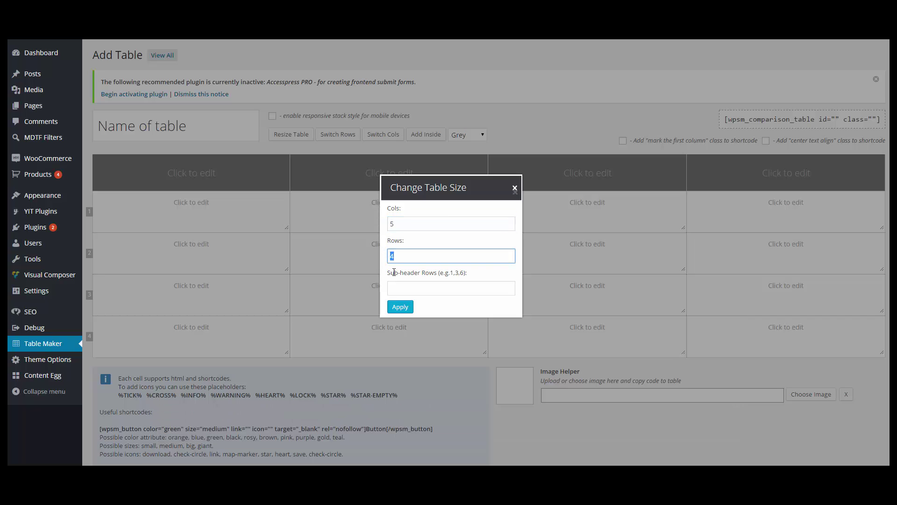
key(BackSpace)
text(5)
click(400, 306)
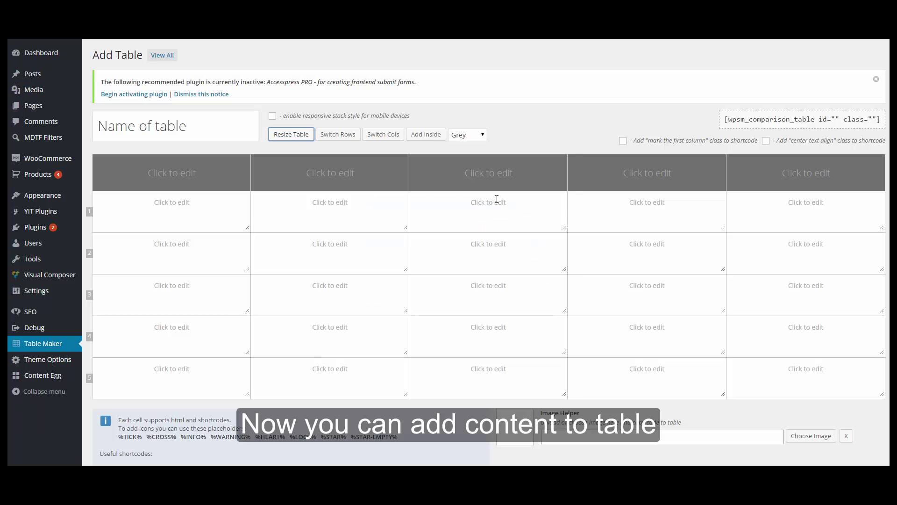
Step: Enter "Test" in the first column's cell of row 1 and copy it into the same column for rows 2 to 5
click(186, 210)
text(Test)
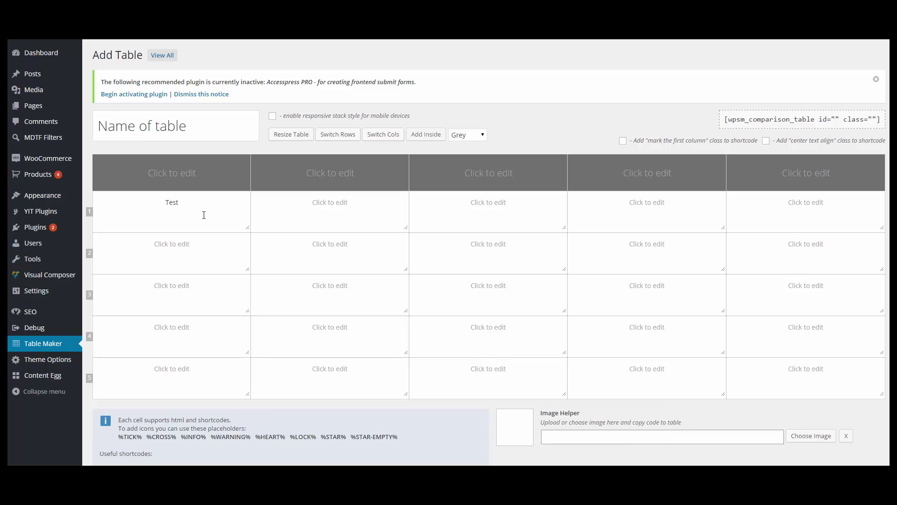
drag(195, 202, 156, 200)
key(ctrl+c)
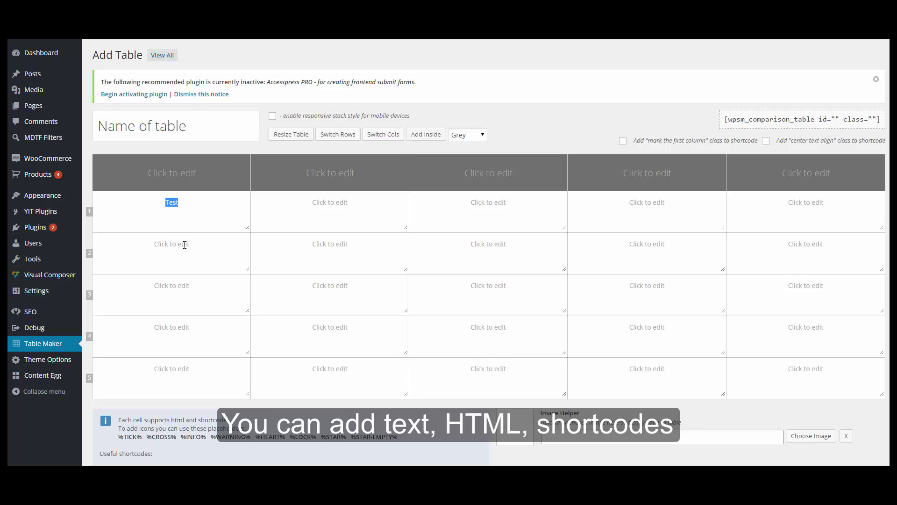
click(185, 245)
key(ctrl+v)
click(186, 287)
key(ctrl+v)
click(190, 327)
key(ctrl+v)
click(187, 369)
key(ctrl+v)
Step: Extend the first-column labels to read "Test 1 row" through "Test 5 row", numbered by row
click(190, 219)
text(1 row)
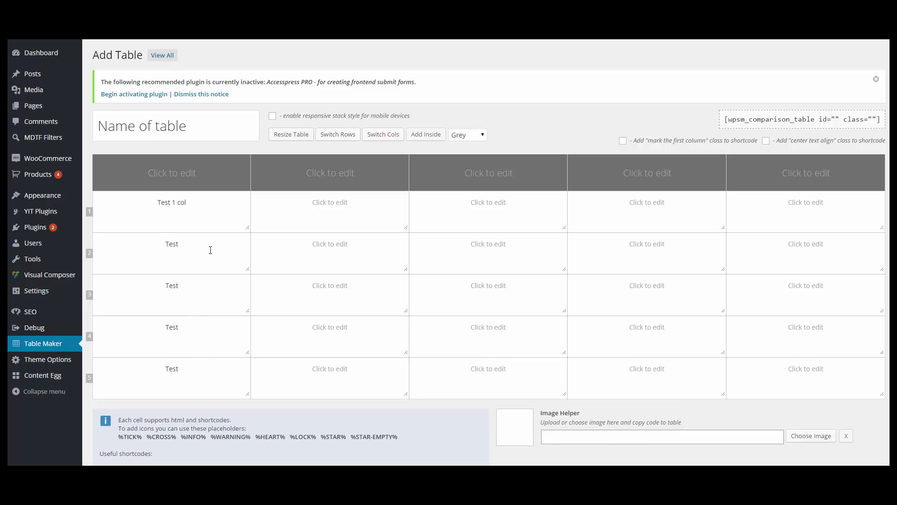
click(187, 248)
text(2 row)
click(200, 283)
text(3 row)
click(189, 327)
text(4 row)
click(182, 364)
text(5 row)
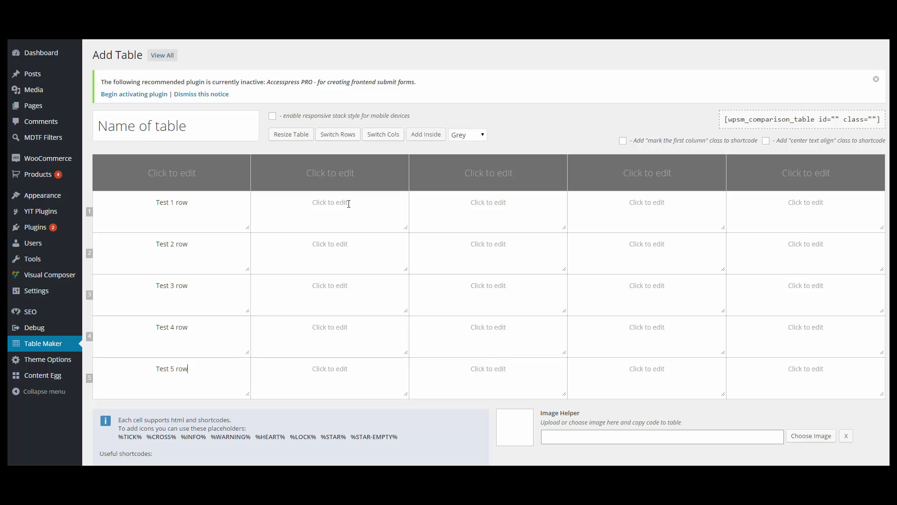
Step: Fill the remaining cells of row 1 with 11, 12, 13, 14 and of row 2 with 21, 22, 23, 24
click(344, 202)
text(11)
click(489, 202)
text(12)
click(645, 202)
text(13)
click(806, 243)
text(24)
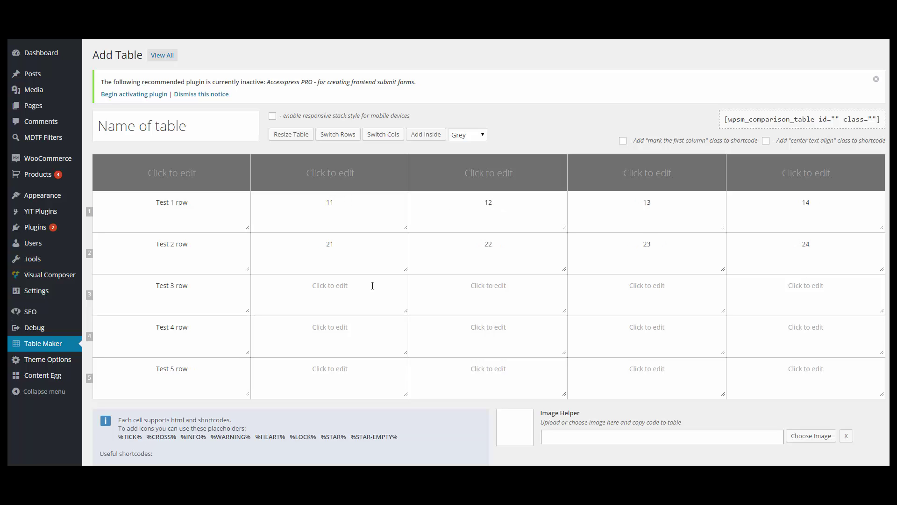
Step: Fill the remaining cells of row 3 with 31 to 34, row 4 with 41 to 44 and row 5 with 51 to 54
click(330, 285)
text(31)
click(489, 286)
text(32)
click(646, 285)
text(33)
text(52)
click(647, 369)
text(53)
click(806, 368)
text(54)
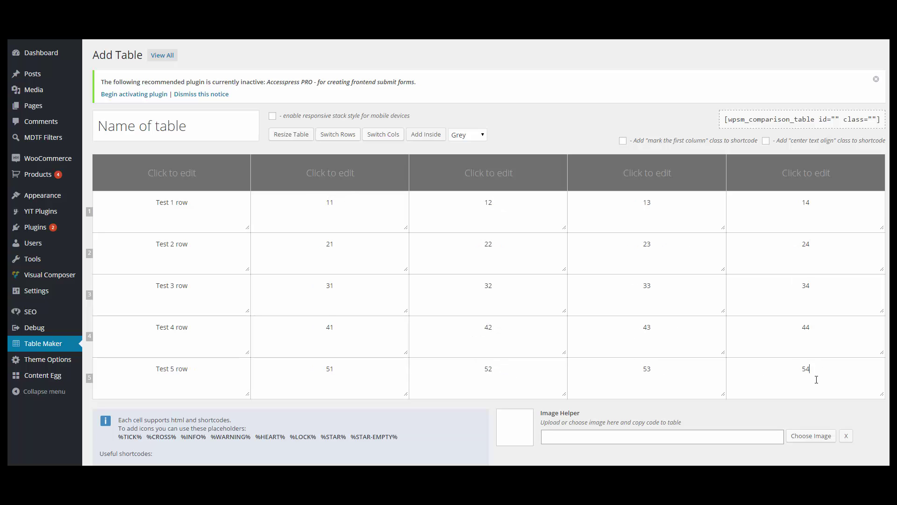
Step: Name the five column headings "Header 1" through "Header 5" in order
click(172, 172)
text(Header 1)
click(330, 172)
key(Tab)
text(Header 5)
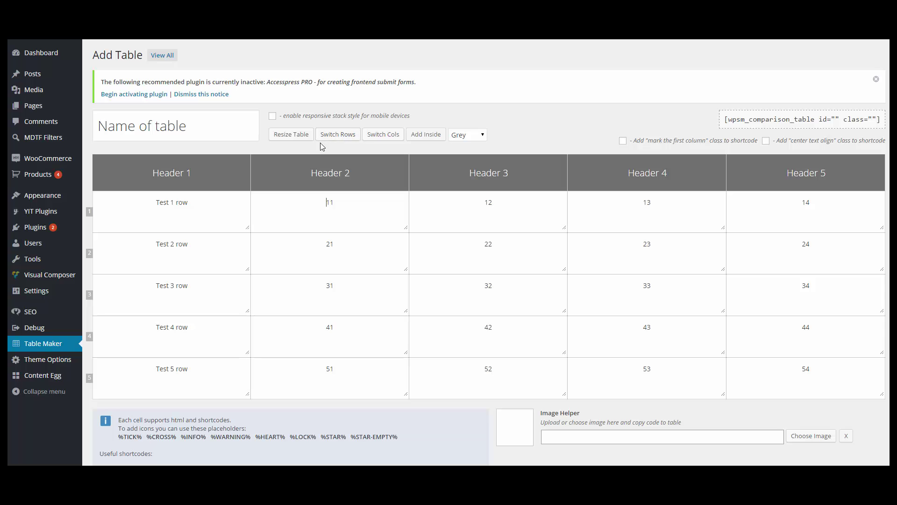
Step: Switch the places of rows 2 and 4 in the table
click(334, 135)
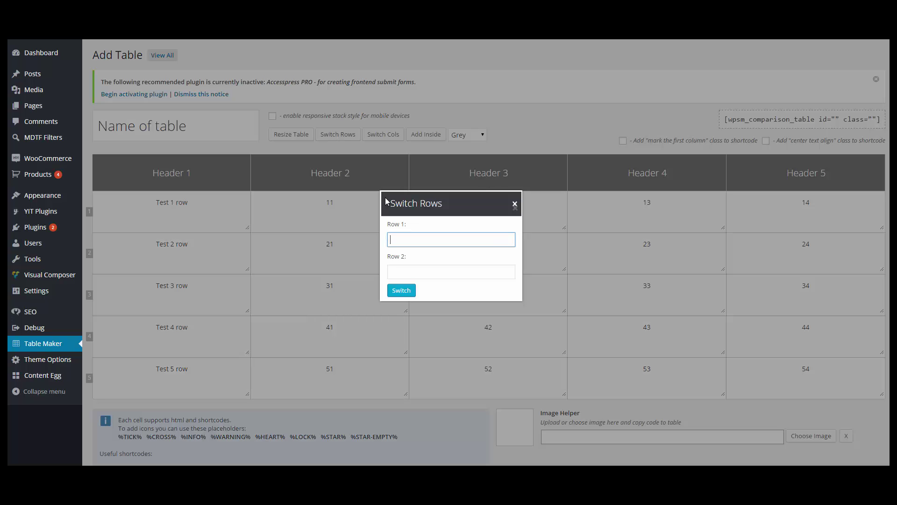
text(2)
click(410, 270)
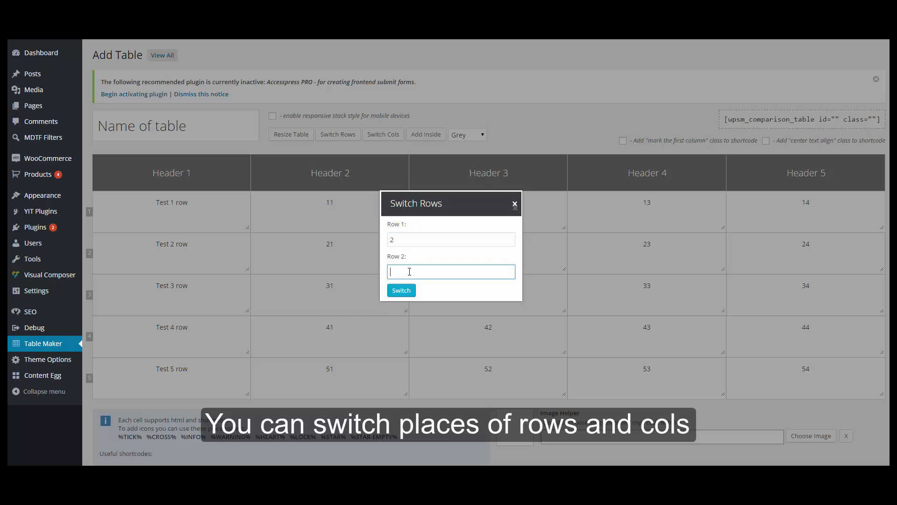
text(4)
click(401, 290)
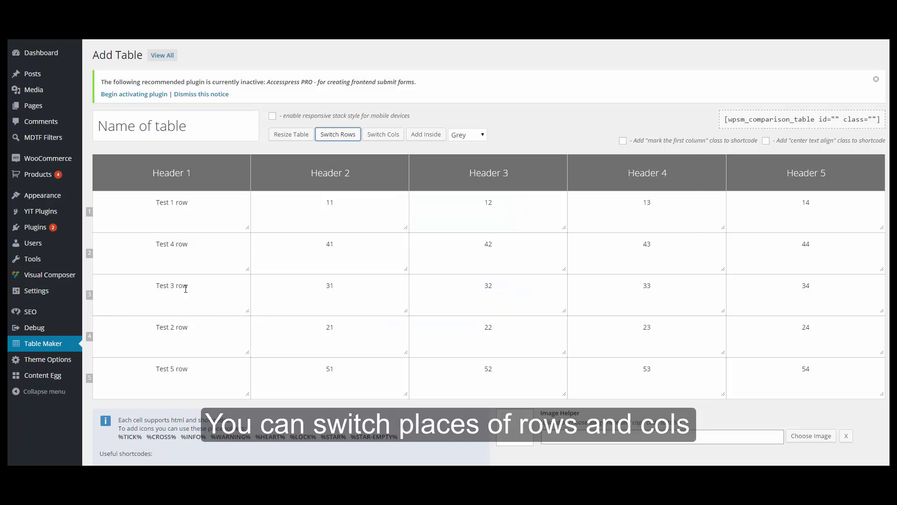
Step: Switch rows 2 and 4 back to their original order
click(339, 136)
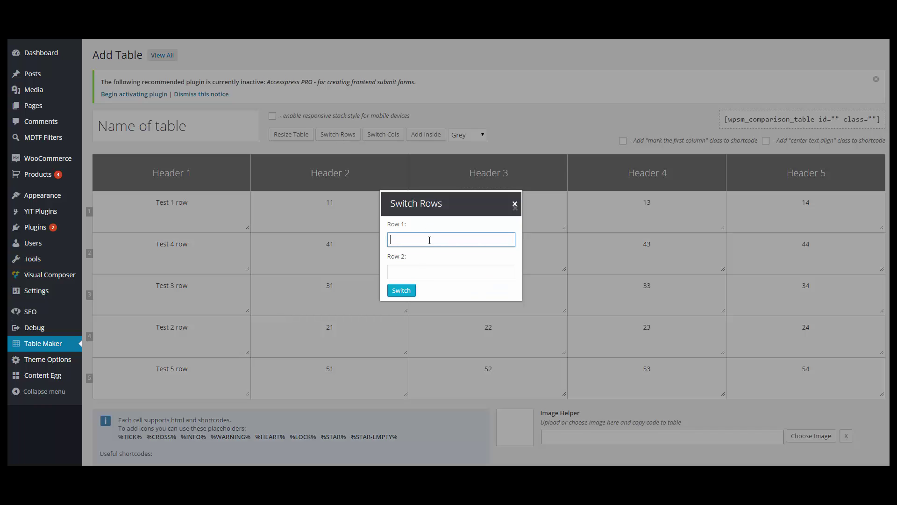
click(419, 270)
text(4)
click(401, 290)
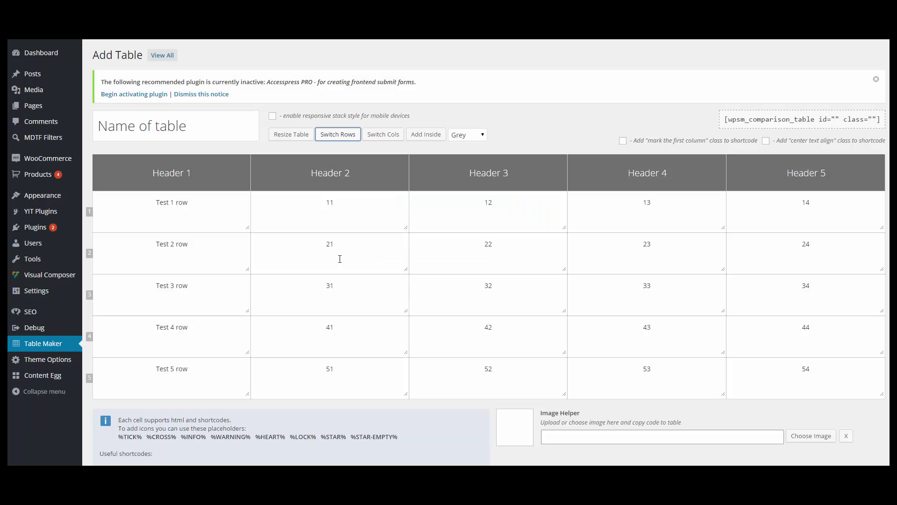
Step: Add an empty row after row 3 and an empty column after column 4
click(427, 137)
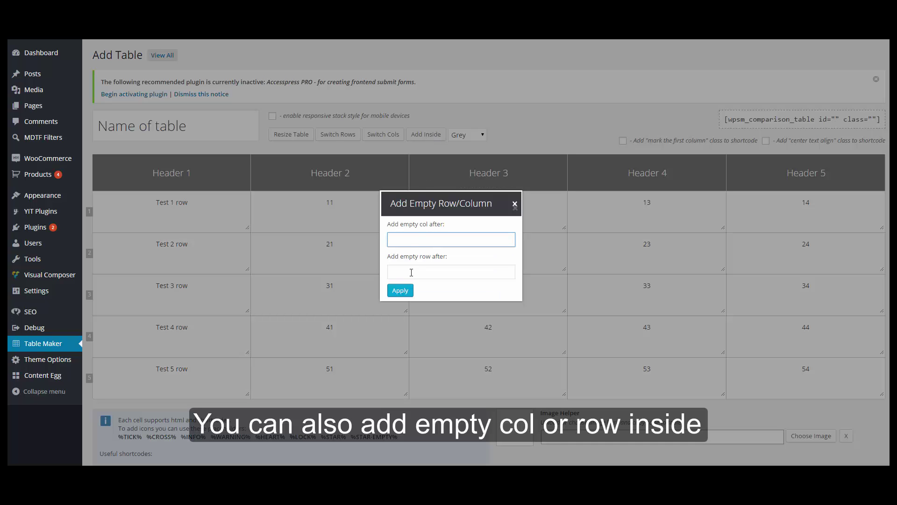
click(411, 272)
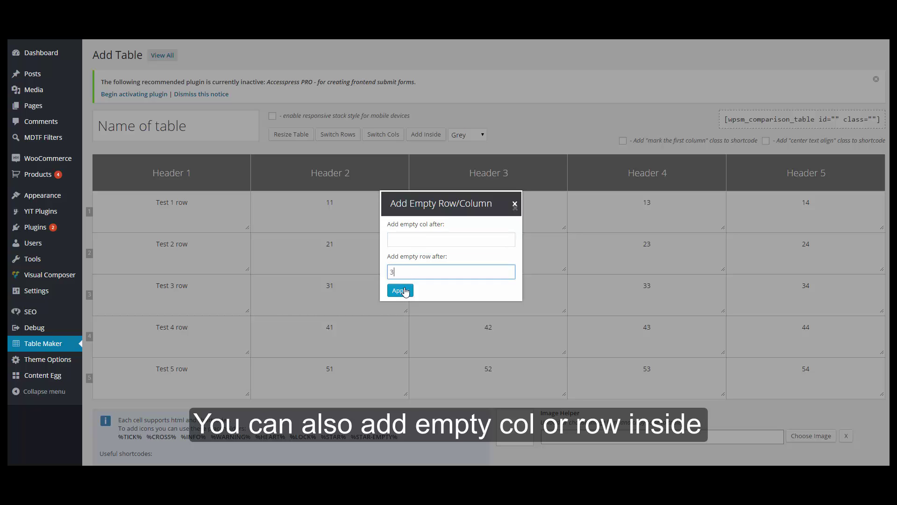
click(401, 290)
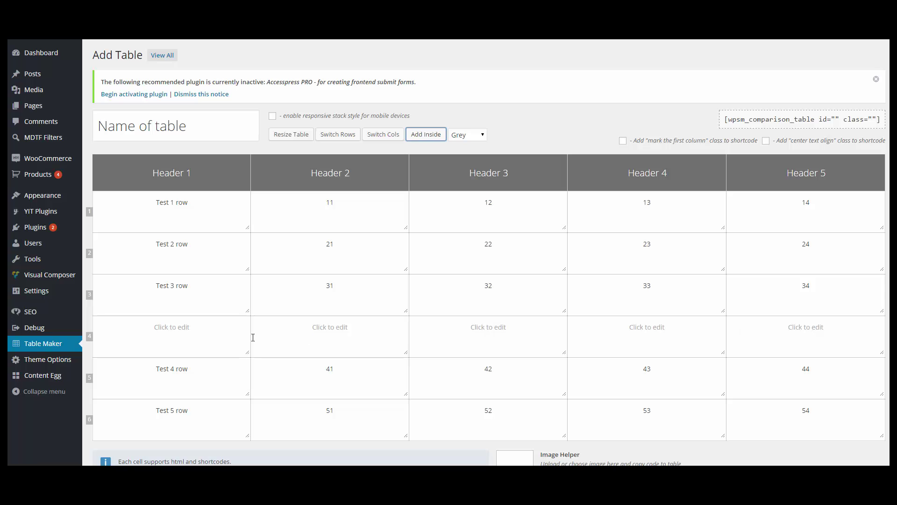
click(427, 136)
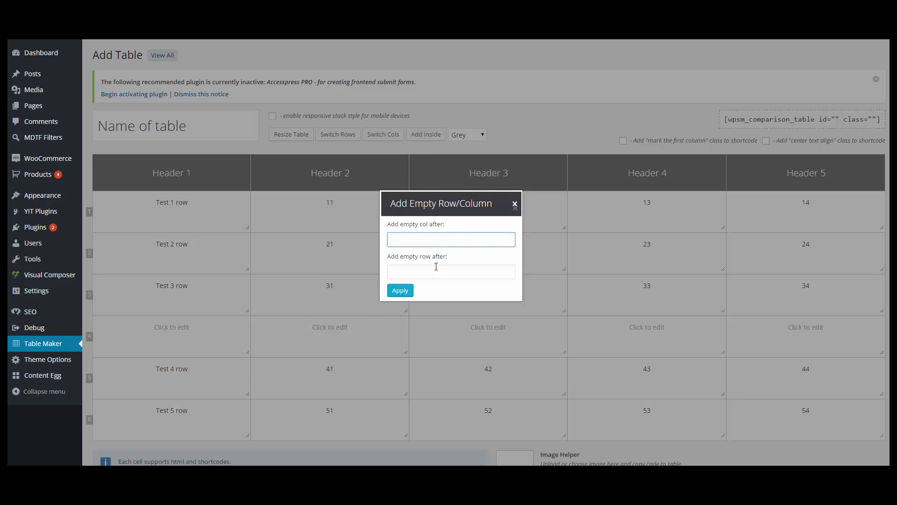
text(4)
click(405, 290)
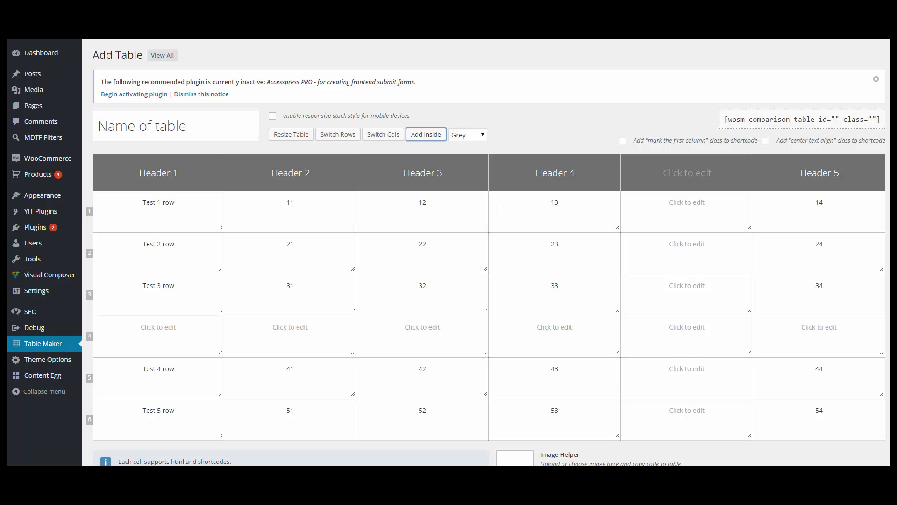
Step: Remove column 3 from the phone comparison table "Table 1"
scroll(497, 210, down, 2)
scroll(456, 201, up, 1)
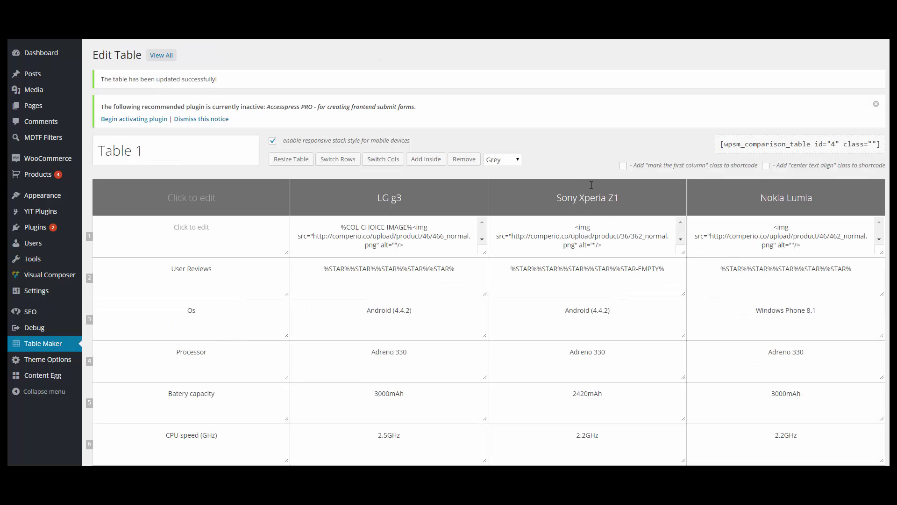
scroll(591, 185, down, 2)
scroll(699, 134, up, 2)
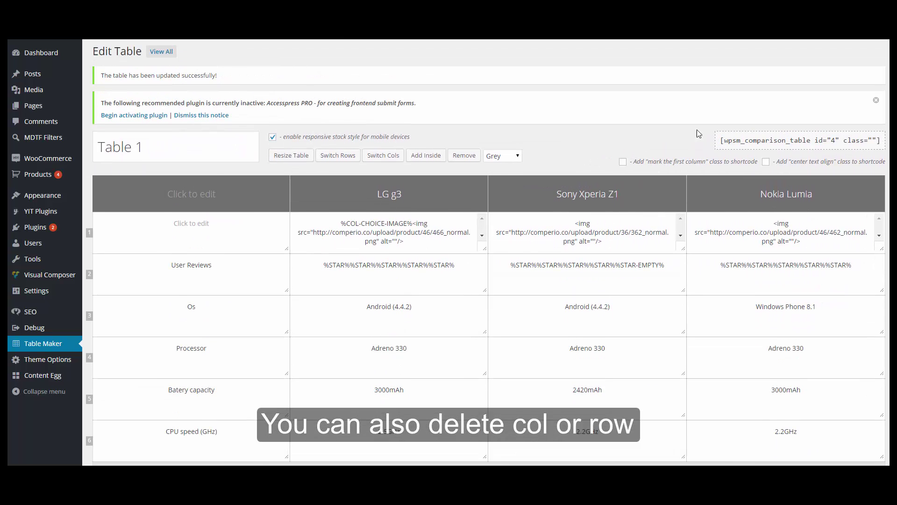
click(460, 158)
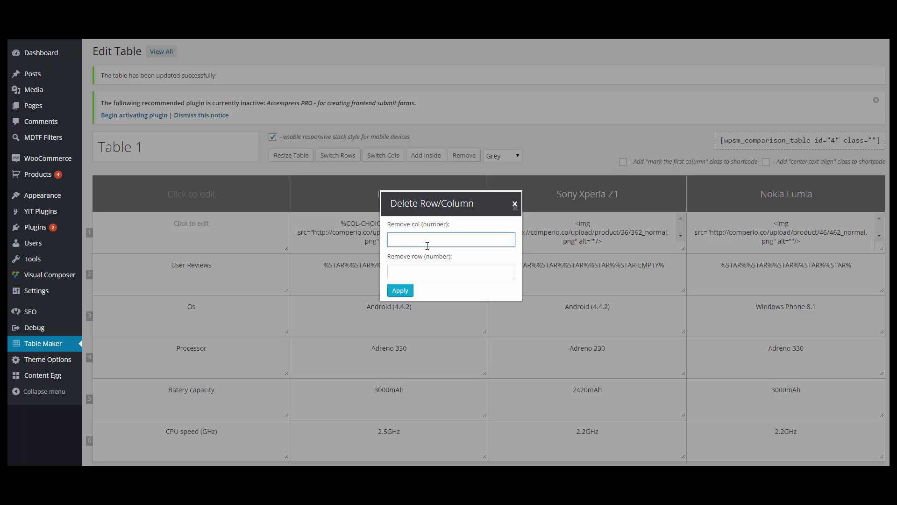
text(3)
click(403, 292)
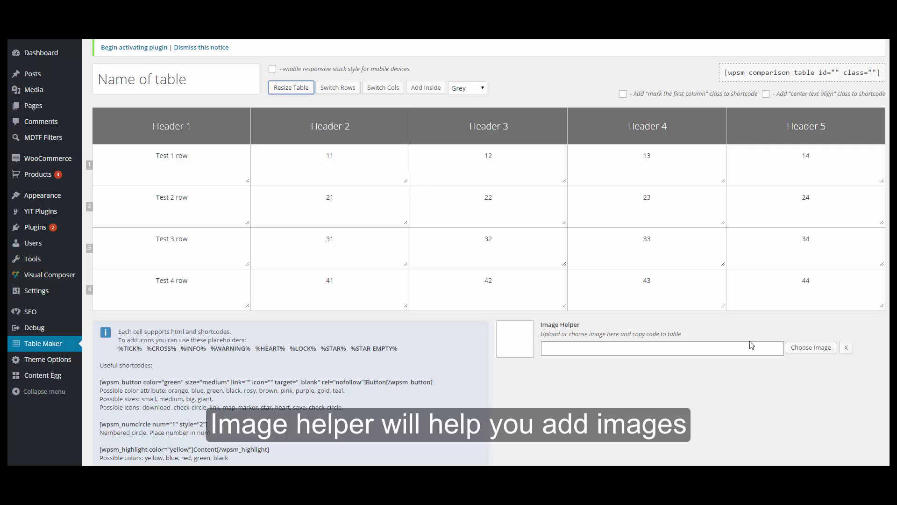
Step: Load the PARSHIP image parshipde_v2_new.jpg from the media library into the Image Helper
click(811, 347)
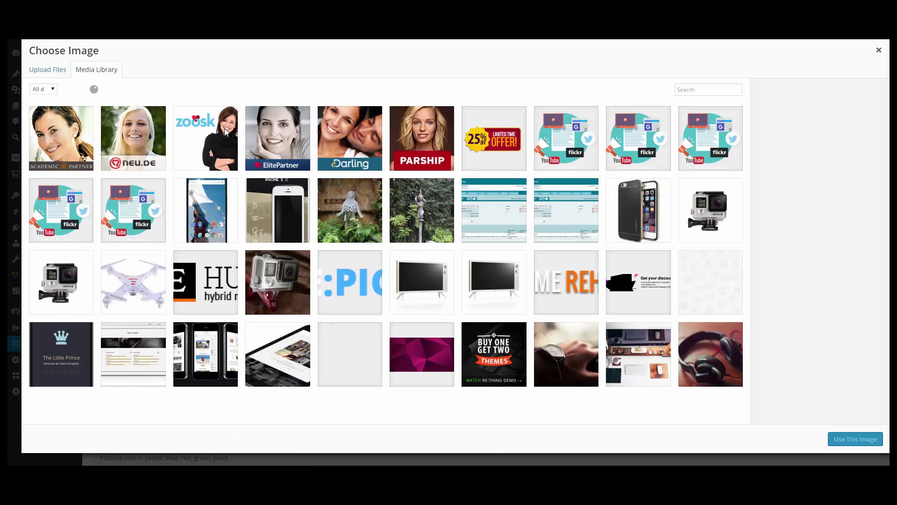
click(435, 147)
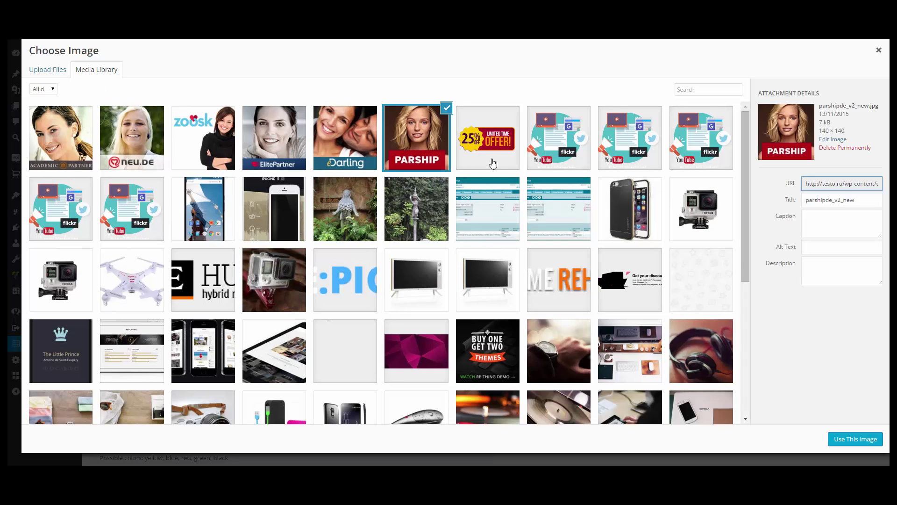
click(872, 439)
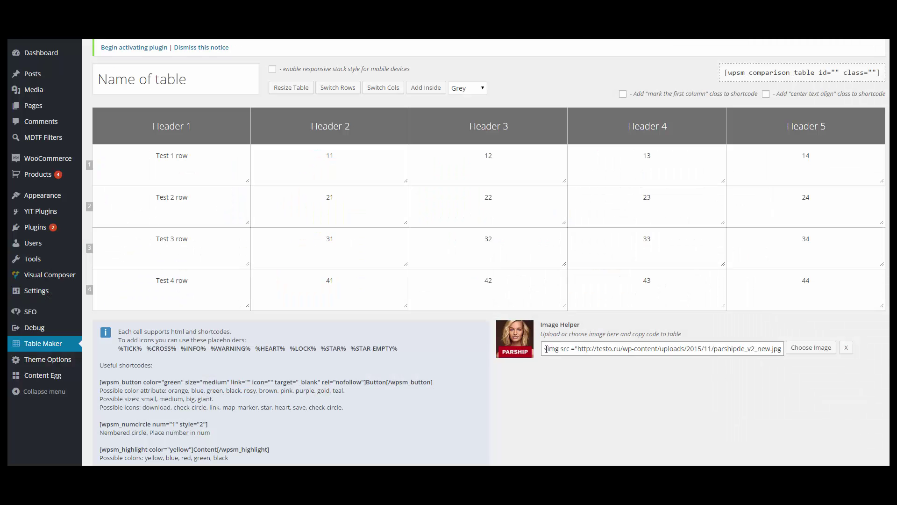
Step: Copy the Image Helper's img code and replace the row 1 contents under Header 2 through Header 5 with it
drag(547, 349, 842, 364)
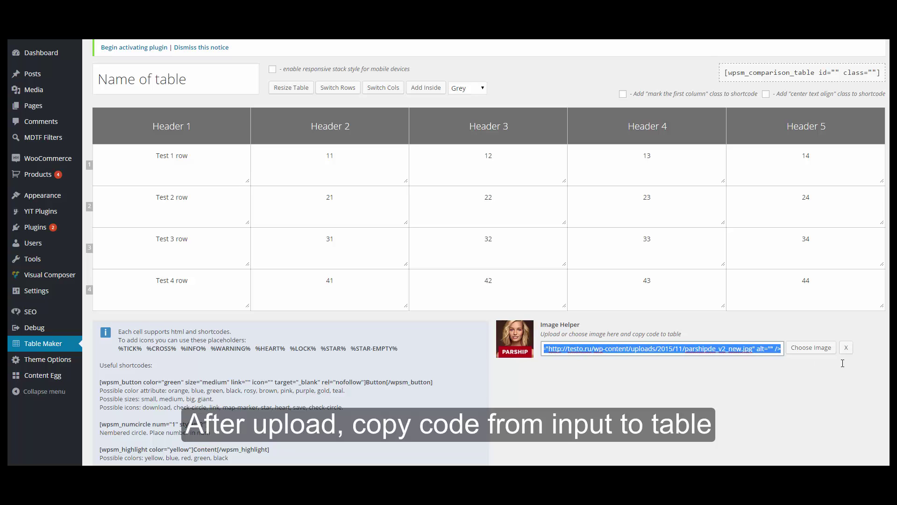
key(ctrl+c)
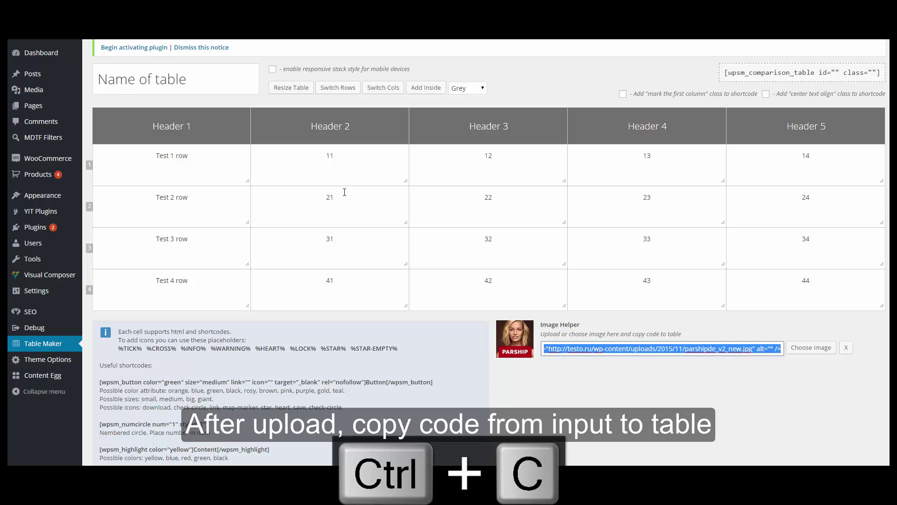
double_click(330, 156)
key(ctrl+v)
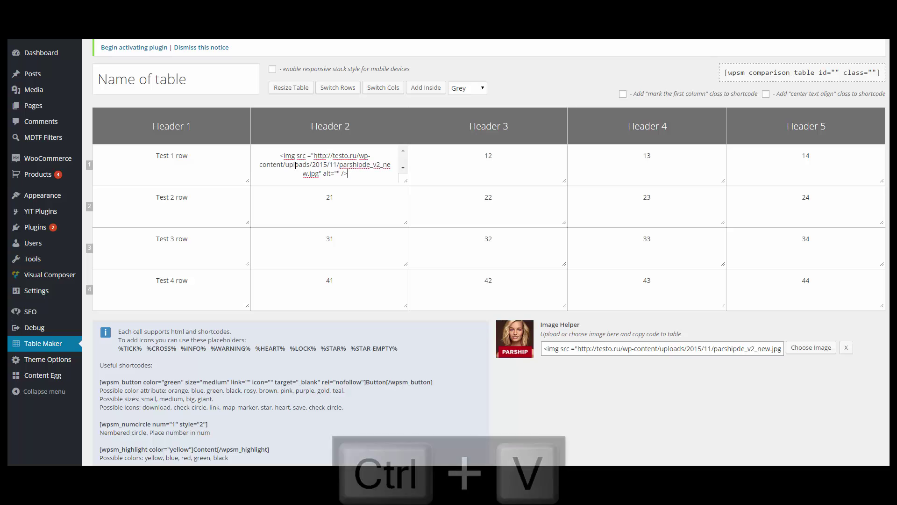
double_click(488, 156)
key(ctrl+v)
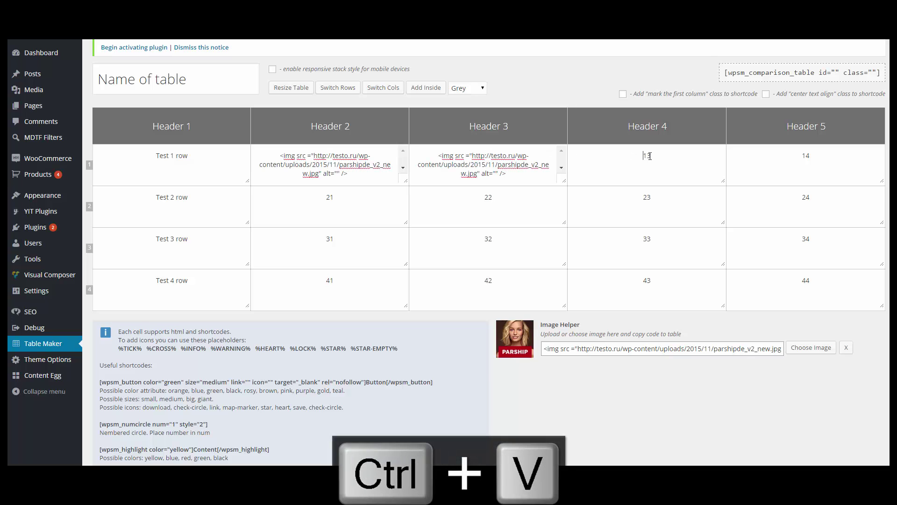
double_click(649, 156)
key(ctrl+v)
double_click(805, 156)
key(ctrl+v)
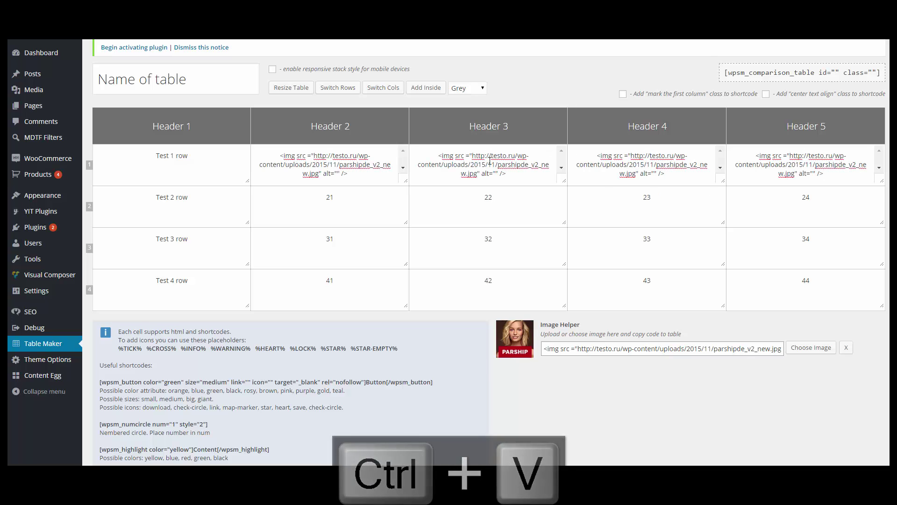
scroll(457, 212, down, 2)
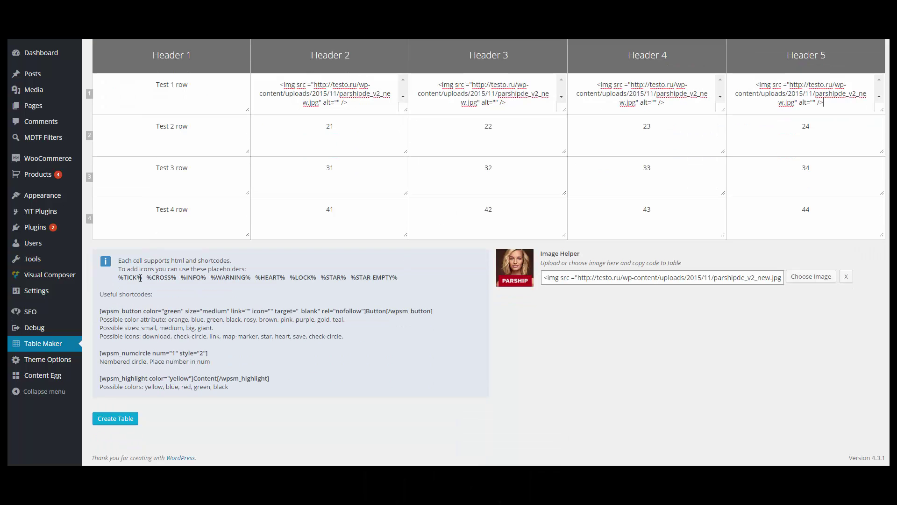
scroll(219, 208, up, 3)
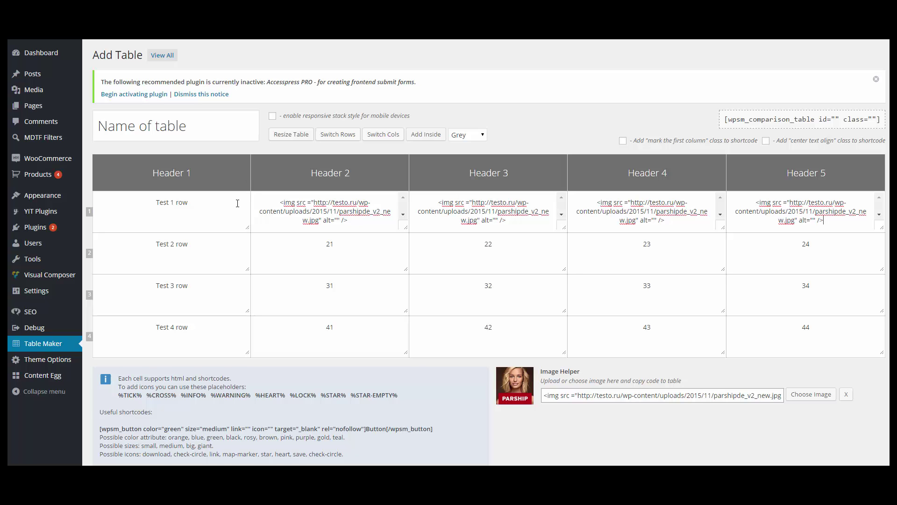
scroll(237, 203, down, 3)
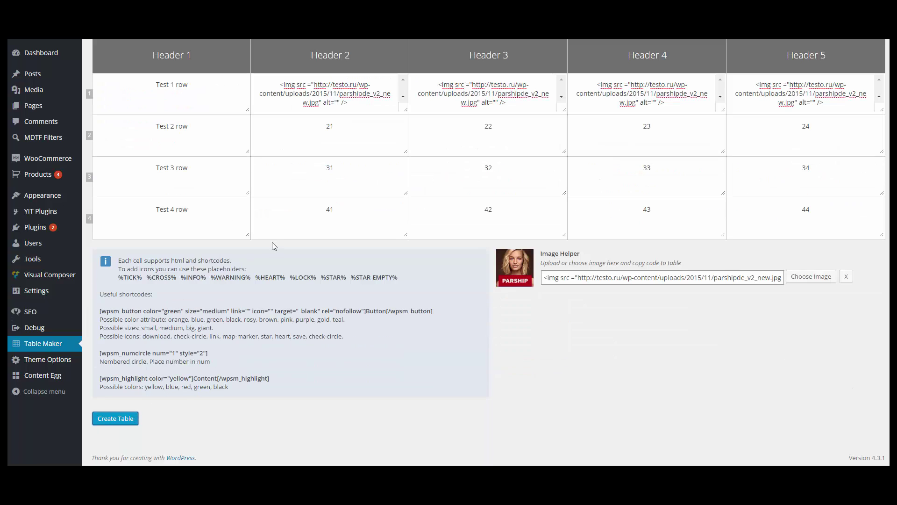
Step: Copy the created table's shortcode and publish it on a new page titled "Test table for video"
scroll(271, 241, up, 3)
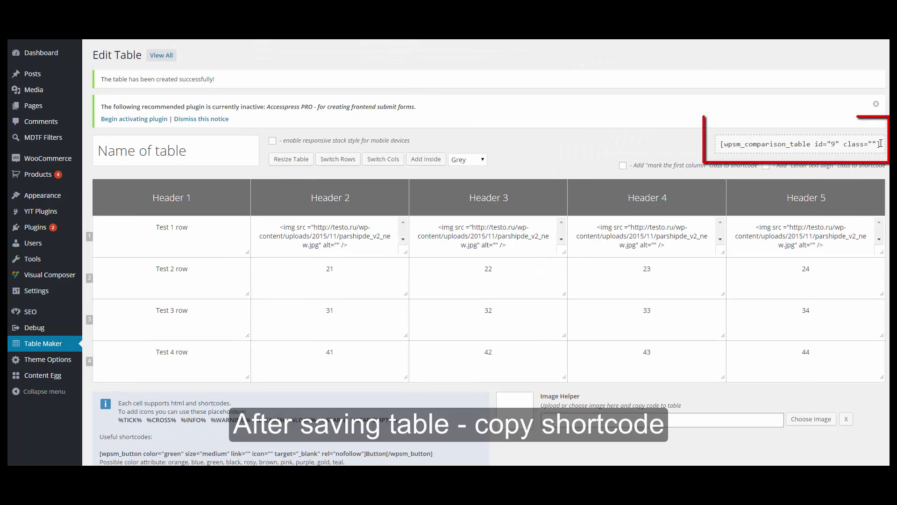
drag(880, 144, 715, 148)
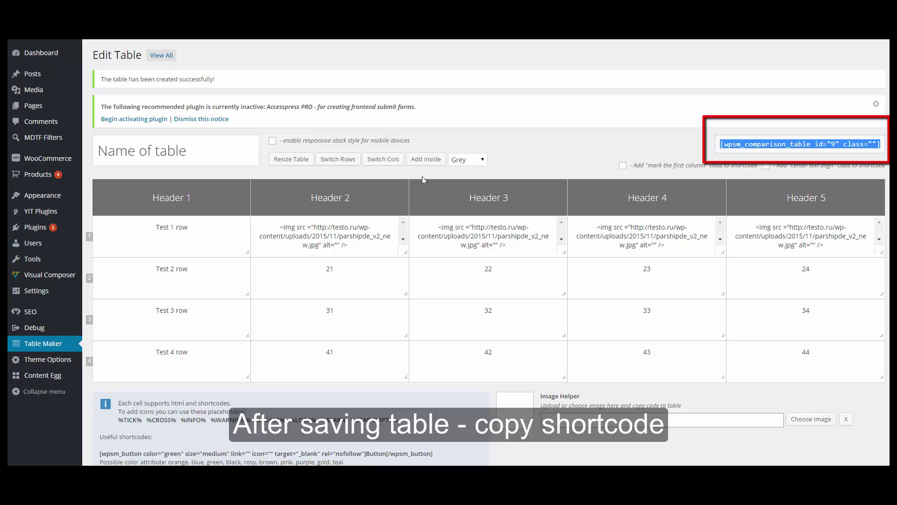
mouse_move(63, 108)
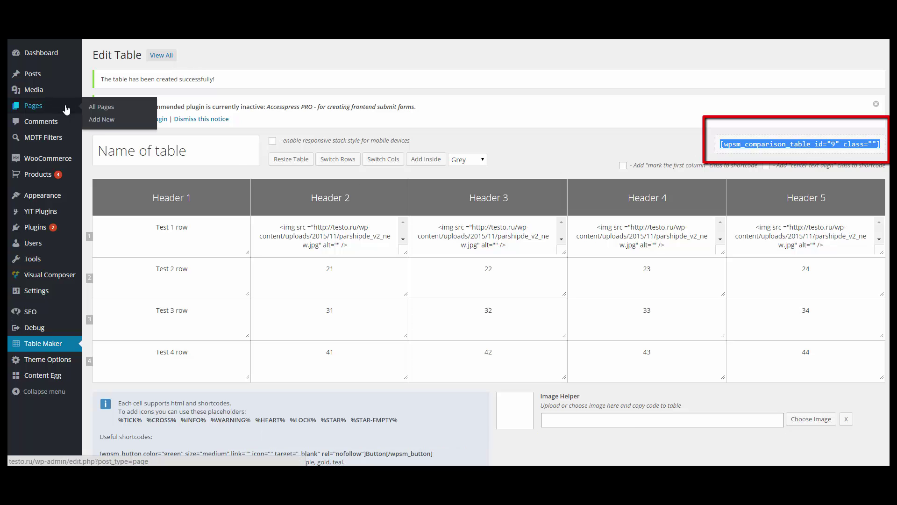
right_click(100, 123)
click(108, 124)
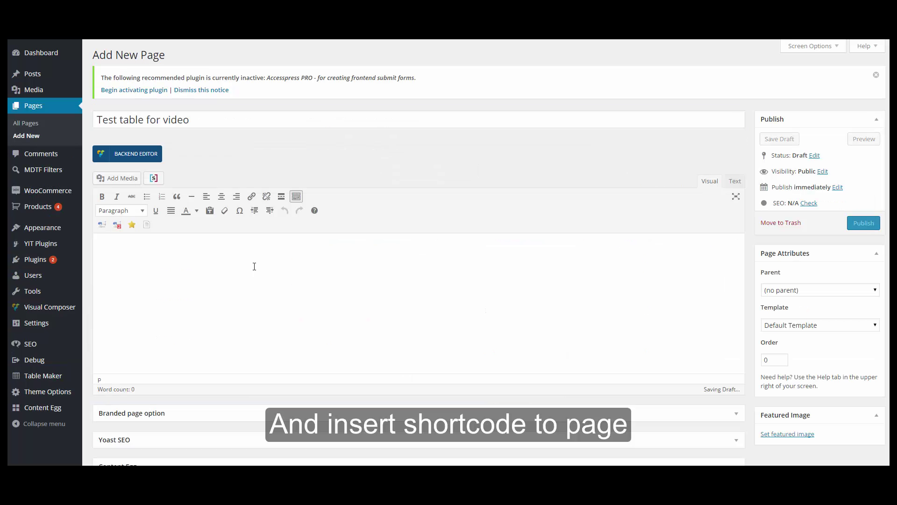
key(ctrl+v)
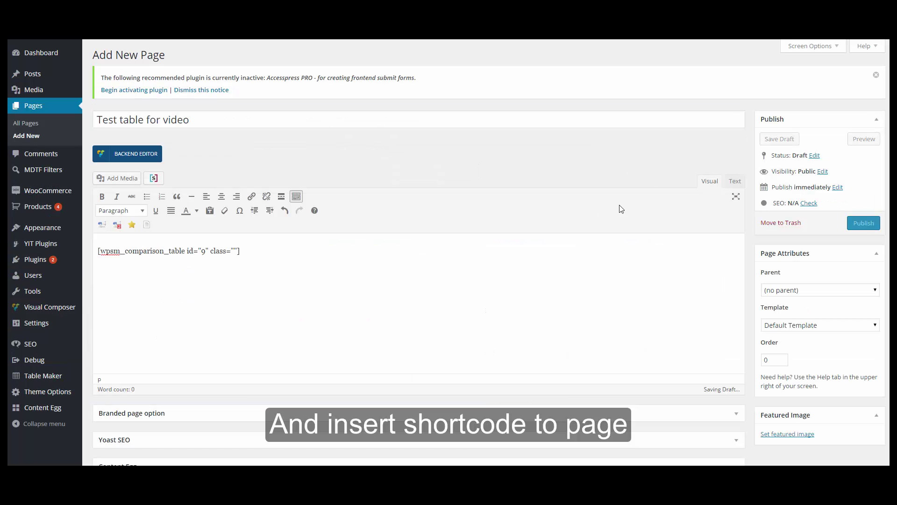
click(863, 225)
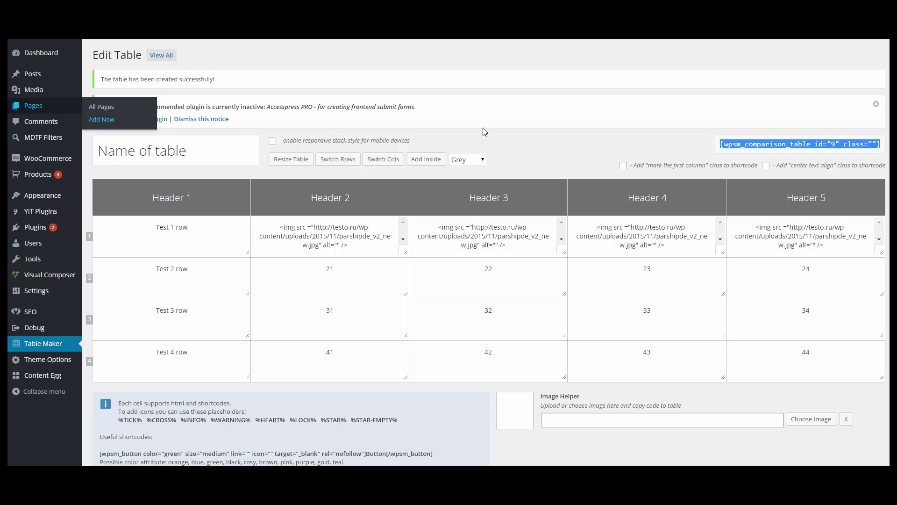
Step: Set the table's header color to Yellow and save the changes
click(542, 152)
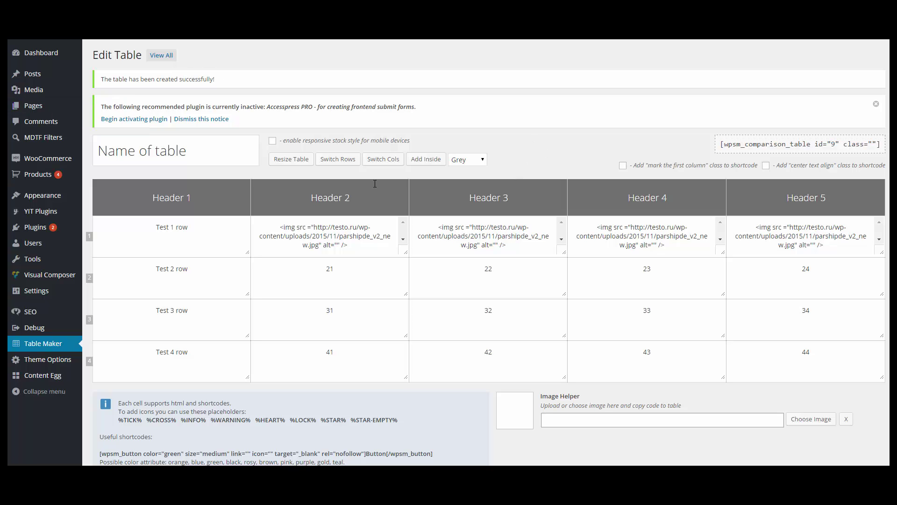
click(477, 160)
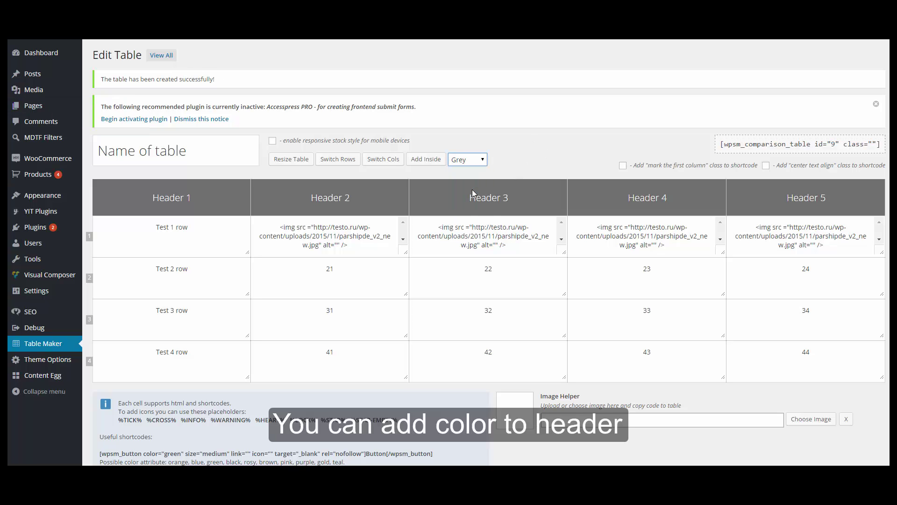
scroll(250, 318, down, 3)
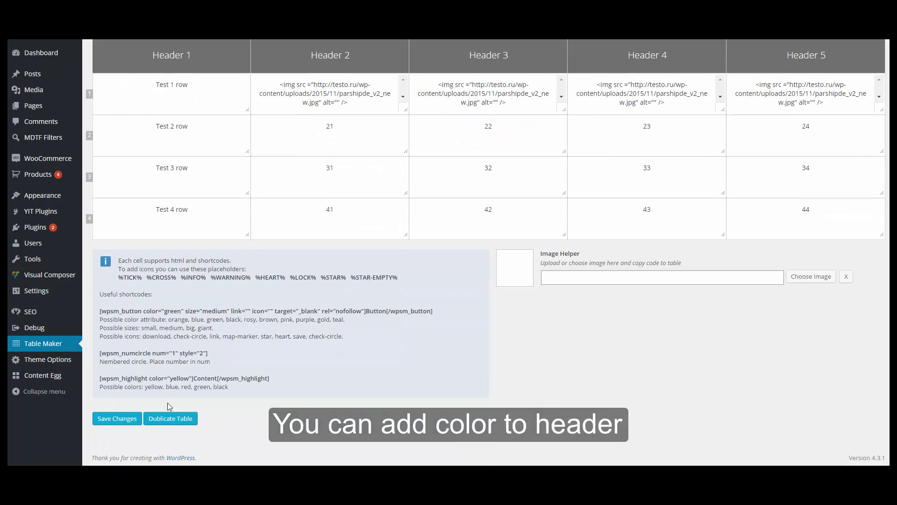
click(131, 420)
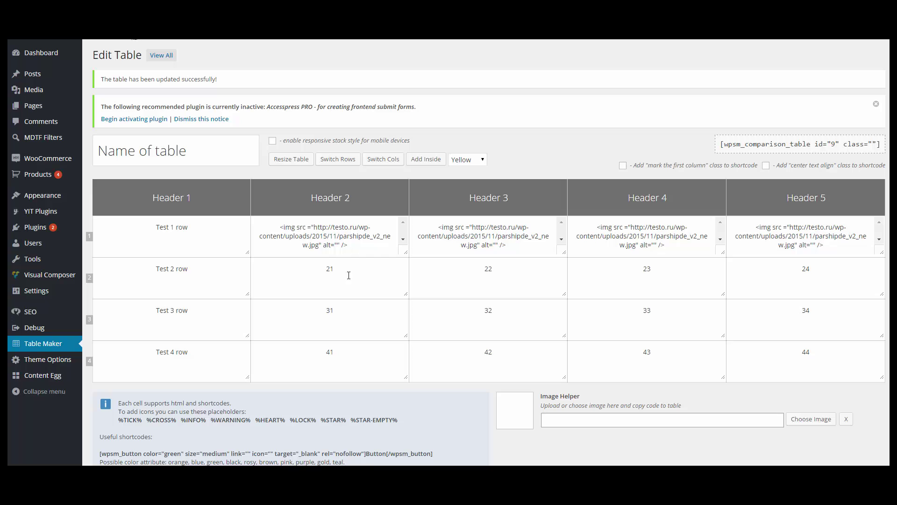
Step: Copy the %TICK% placeholder and replace the row 2 values under Header 2, Header 3 and Header 4 with it
scroll(286, 366, down, 1)
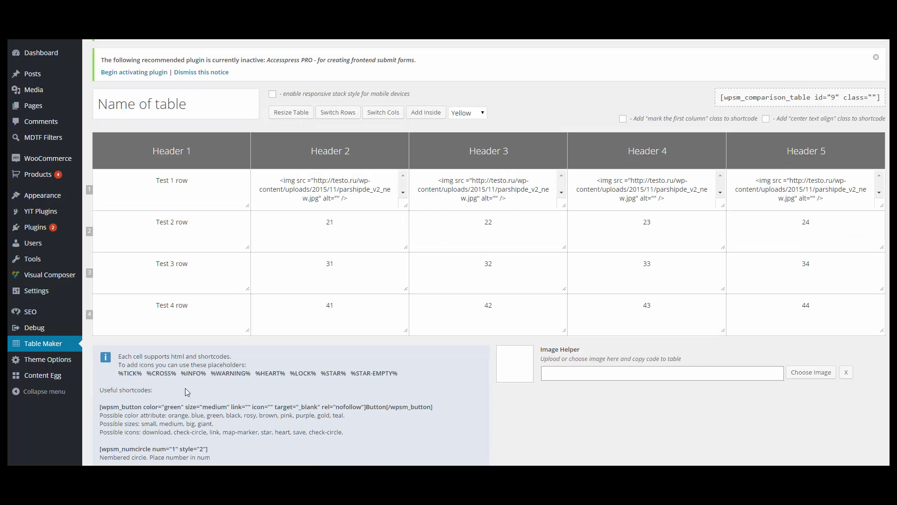
double_click(132, 373)
key(ctrl+c)
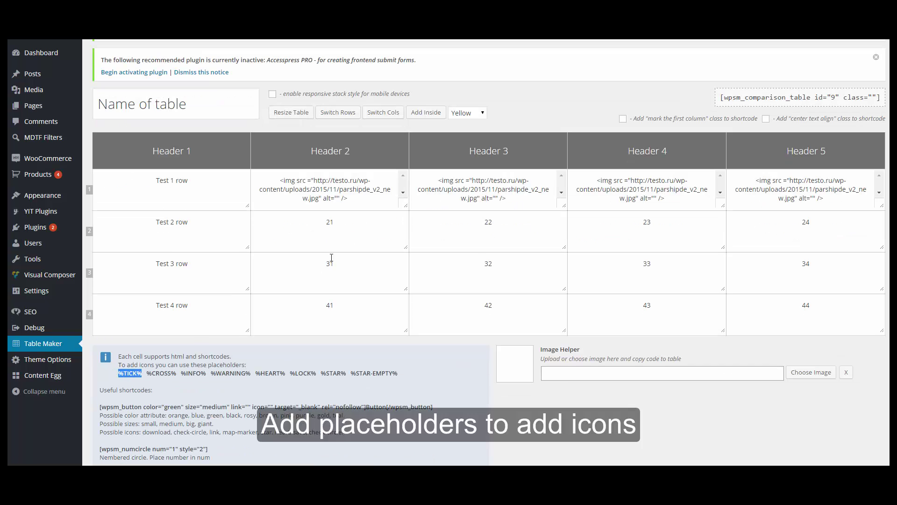
drag(351, 221, 323, 223)
key(ctrl+v)
drag(497, 220, 471, 221)
key(ctrl+v)
drag(657, 222, 630, 223)
key(ctrl+v)
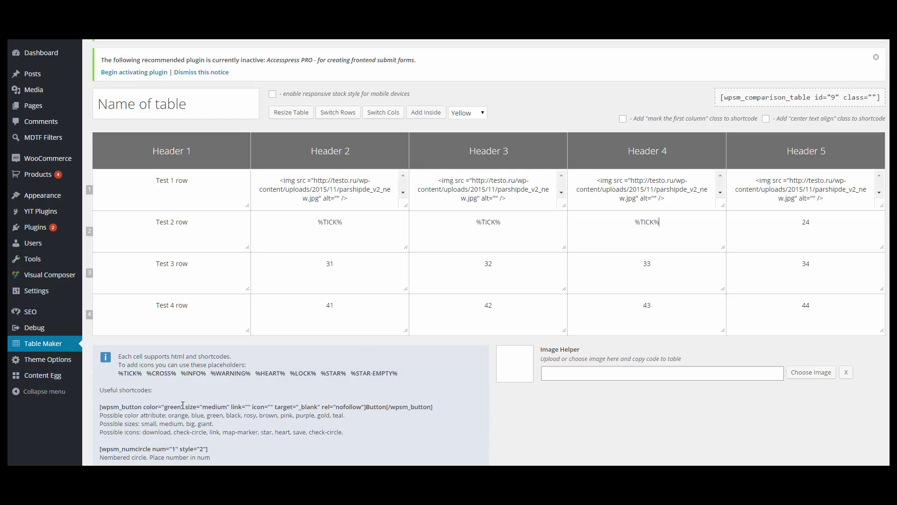
Step: Complete row 2 with the %CROSS% placeholder under Header 5 and the row label "Support", and save the table
drag(176, 373, 147, 373)
key(ctrl+c)
drag(814, 221, 801, 222)
key(ctrl+v)
drag(191, 223, 152, 222)
text(Support)
scroll(224, 184, down, 3)
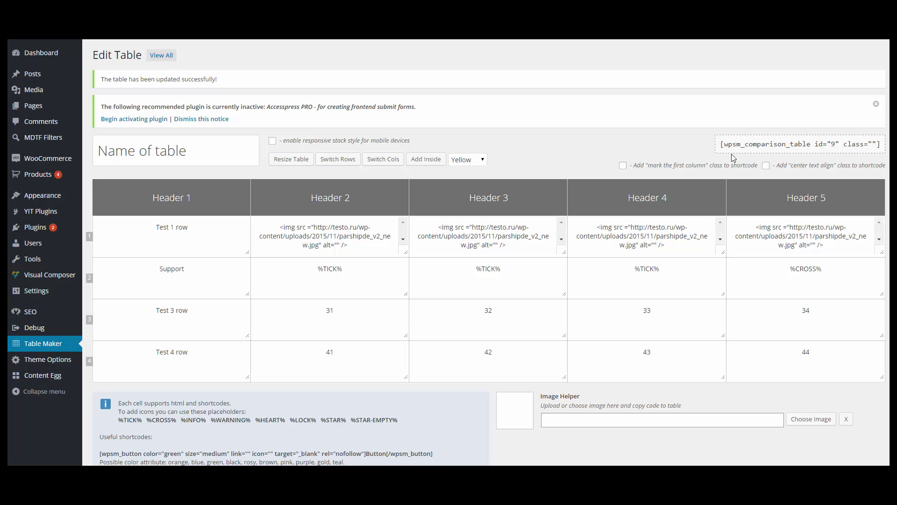
Step: Add the "mark the first column" class to the shortcode and update the test page with the new shortcode
click(624, 166)
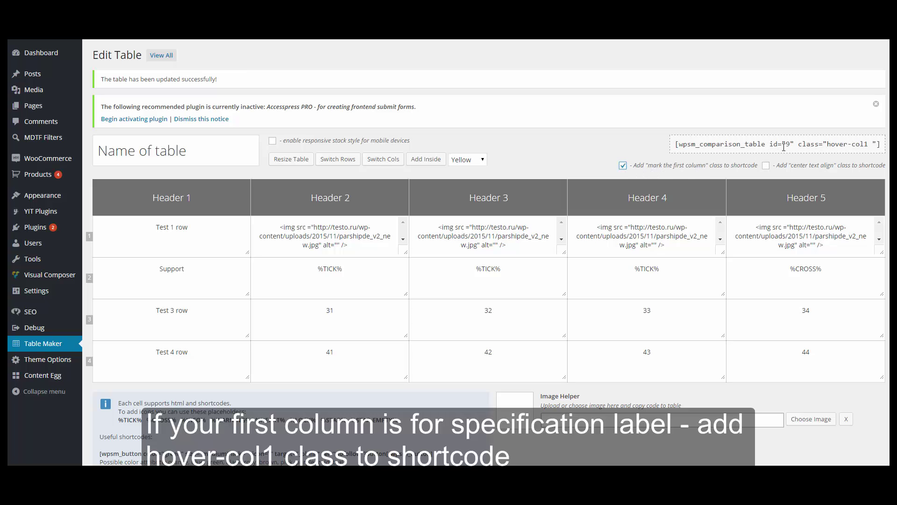
drag(882, 145, 671, 143)
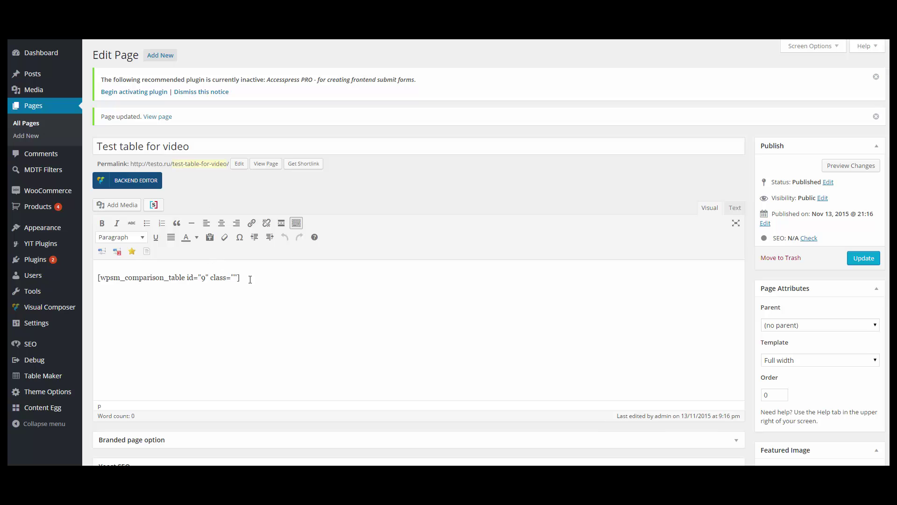
drag(241, 277, 97, 278)
click(225, 298)
key(ctrl+v)
click(861, 262)
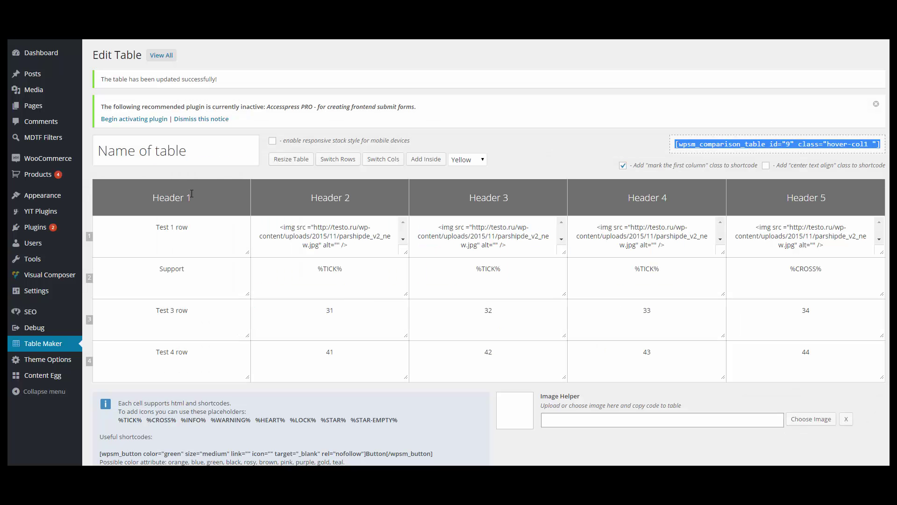
Step: Clear the "Header 1" heading and change the row 3 label to "Rating"
drag(192, 198, 144, 193)
key(BackSpace)
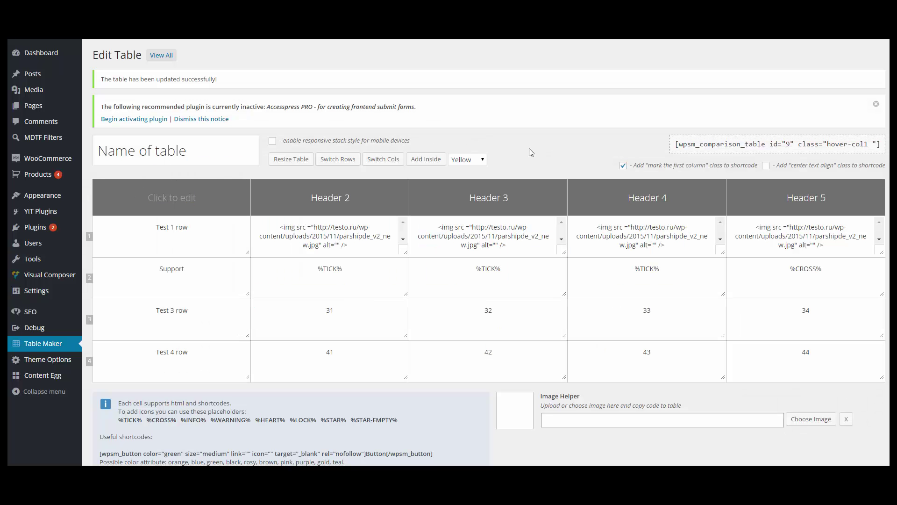
scroll(589, 139, down, 2)
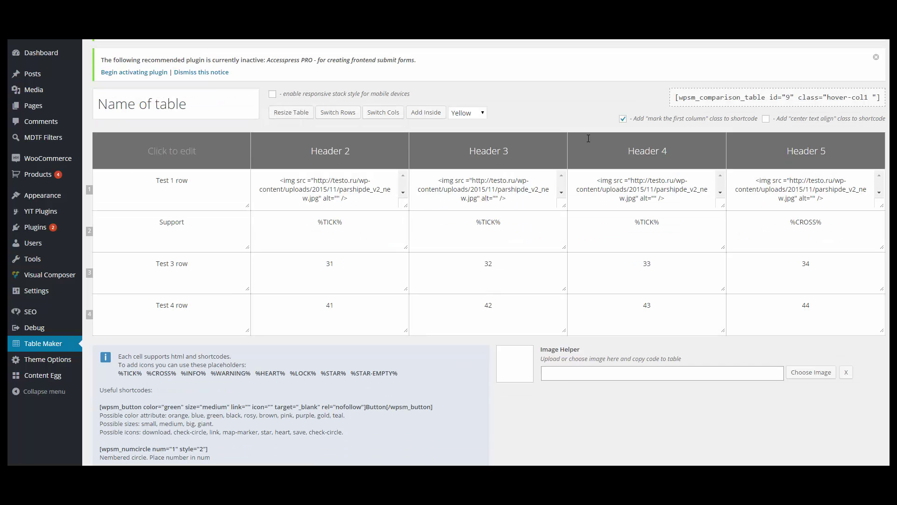
drag(196, 215, 155, 212)
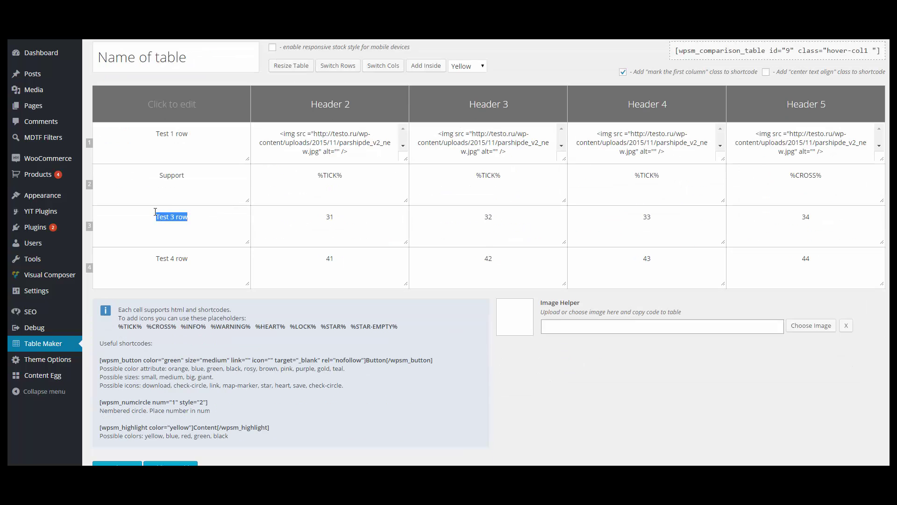
text(Rating)
scroll(186, 209, down, 1)
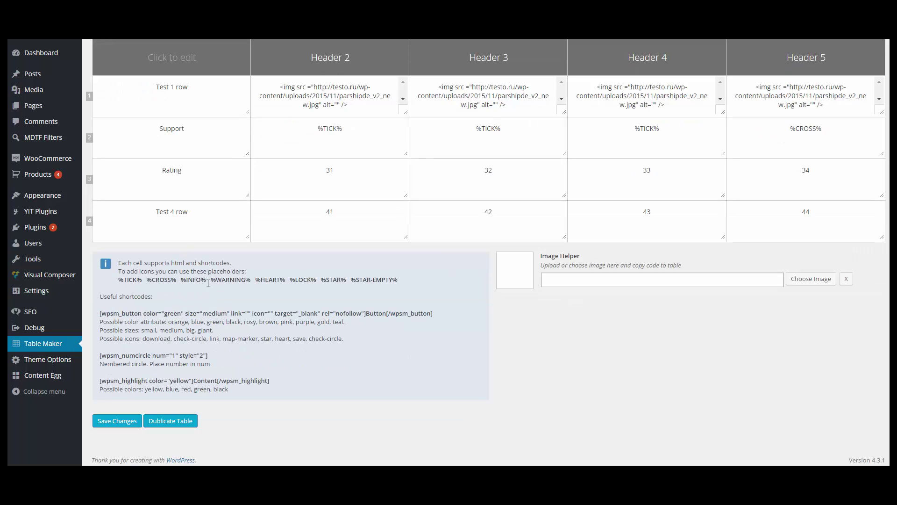
Step: Copy the %STAR% placeholder and replace the Rating value under Header 2 with five of them
drag(321, 280, 347, 280)
click(336, 170)
key(ctrl+v)
key(shift+Left)
click(309, 171)
key(Delete)
key(Delete)
click(366, 175)
key(ctrl+v)
key(ctrl+v)
key(ctrl+v)
key(ctrl+v)
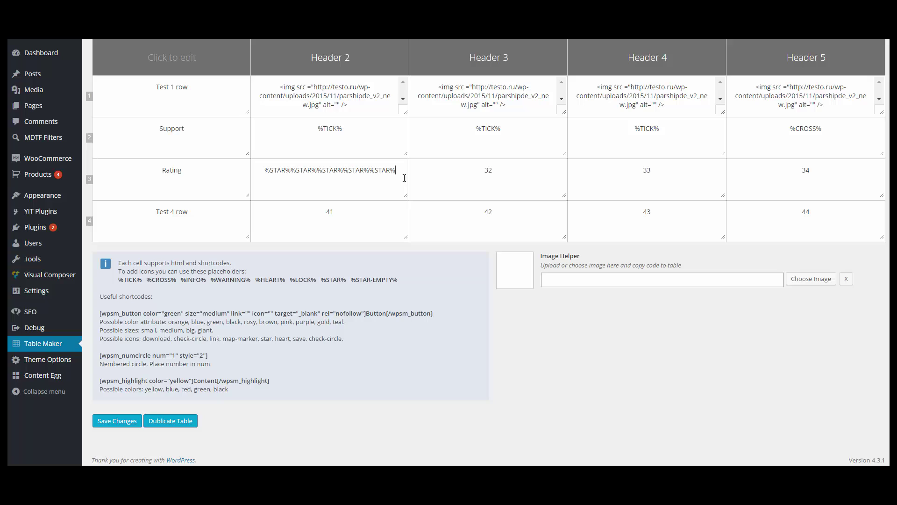
Step: Replace the Rating value under Header 3 with five %STAR% placeholders
double_click(491, 170)
key(ctrl+v)
key(ctrl+v)
key(ctrl+v)
key(ctrl+v)
key(ctrl+v)
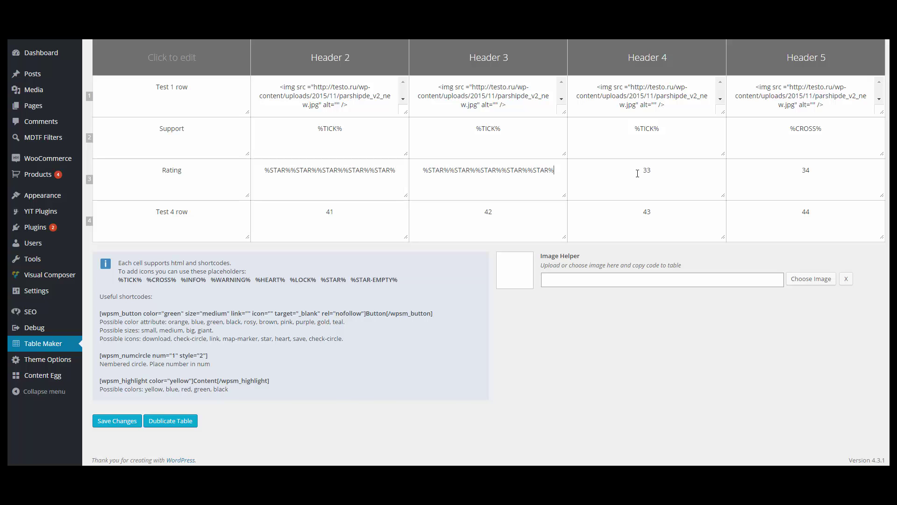
Step: Replace the Rating value under Header 4 with three %STAR% placeholders followed by two %STAR-EMPTY% placeholders
double_click(637, 173)
key(ctrl+v)
key(ctrl+v)
key(ctrl+v)
drag(351, 280, 403, 279)
click(706, 173)
key(ctrl+v)
key(ctrl+v)
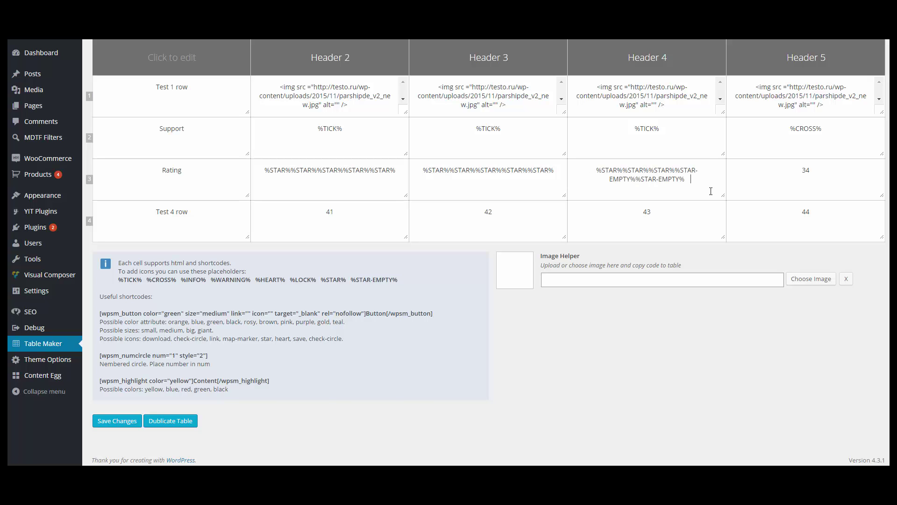
Step: Copy the Header 4 rating placeholders over the Rating value under Header 5 and save the table
drag(687, 179, 582, 172)
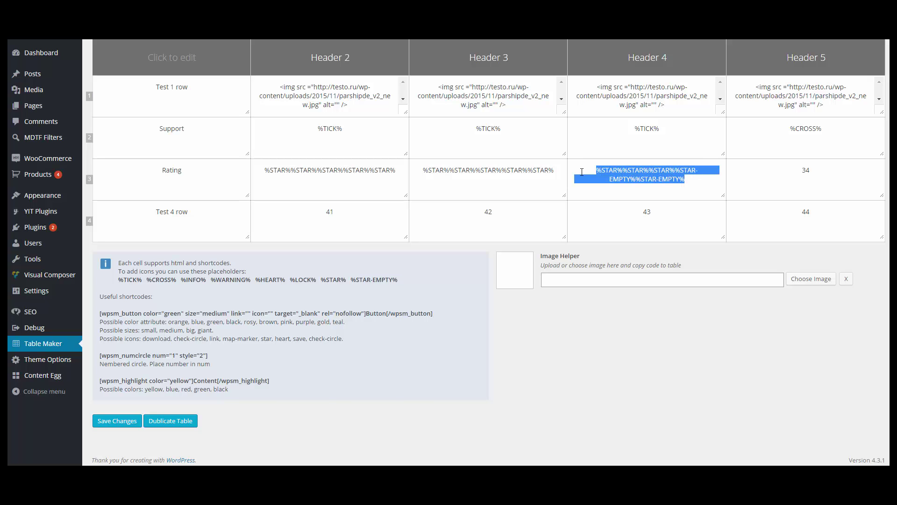
click(806, 171)
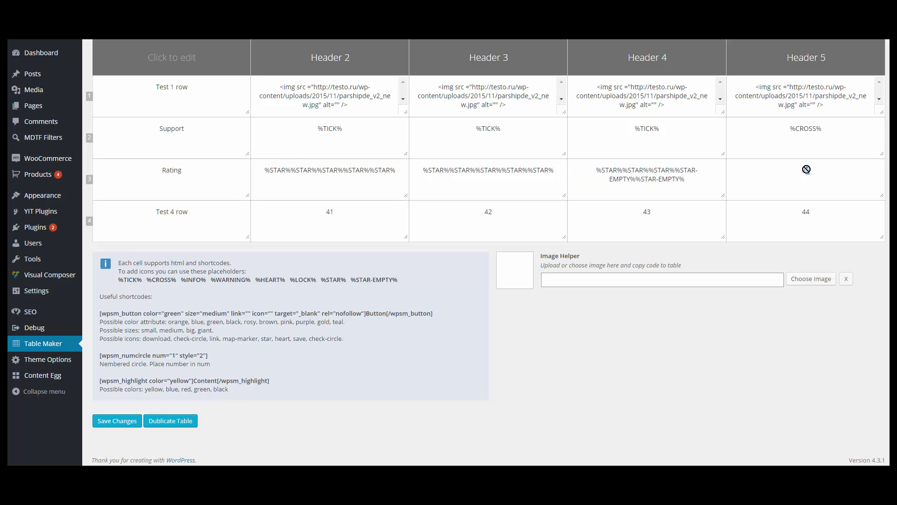
double_click(800, 170)
key(ctrl+v)
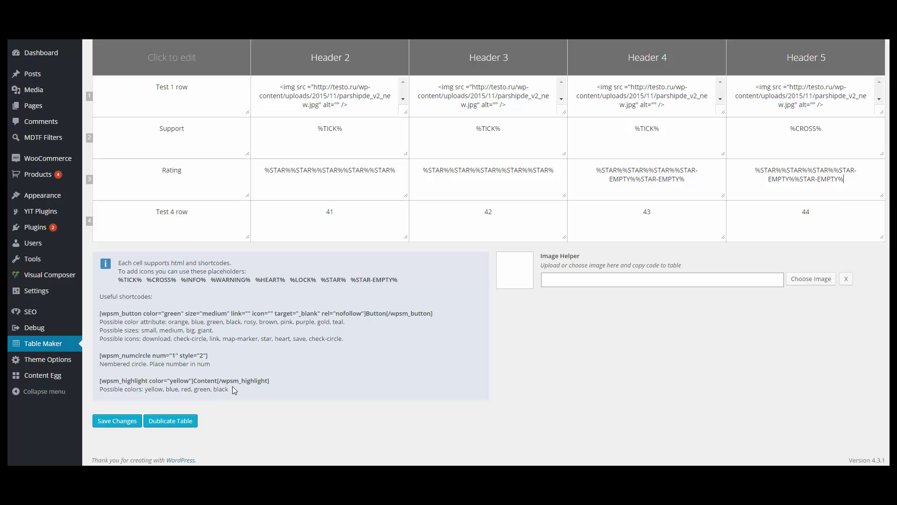
click(123, 420)
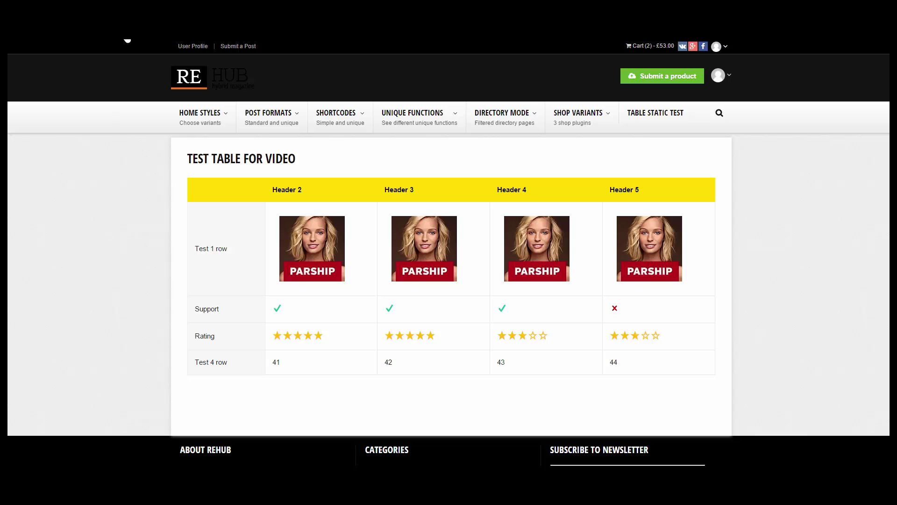
Step: Return to the table editor and add both the "center text align" and "mark the first column" classes to the shortcode
click(127, 39)
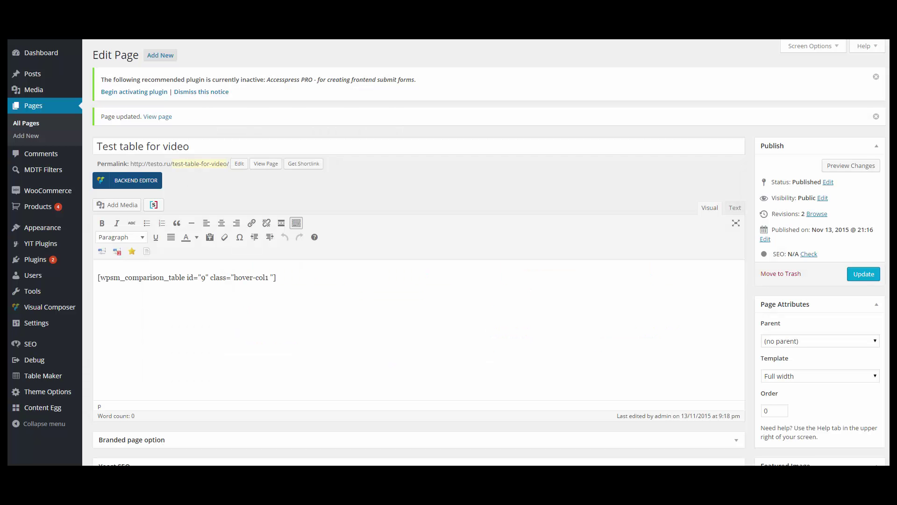
click(281, 39)
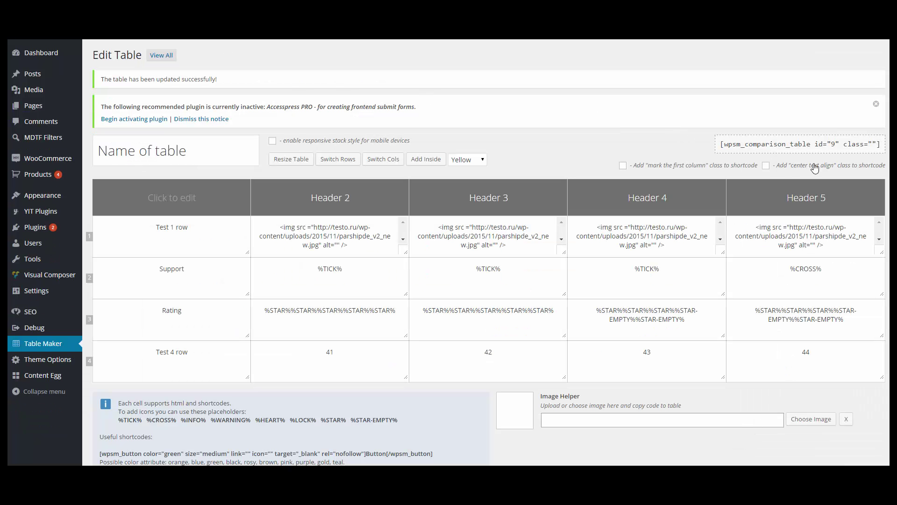
click(765, 166)
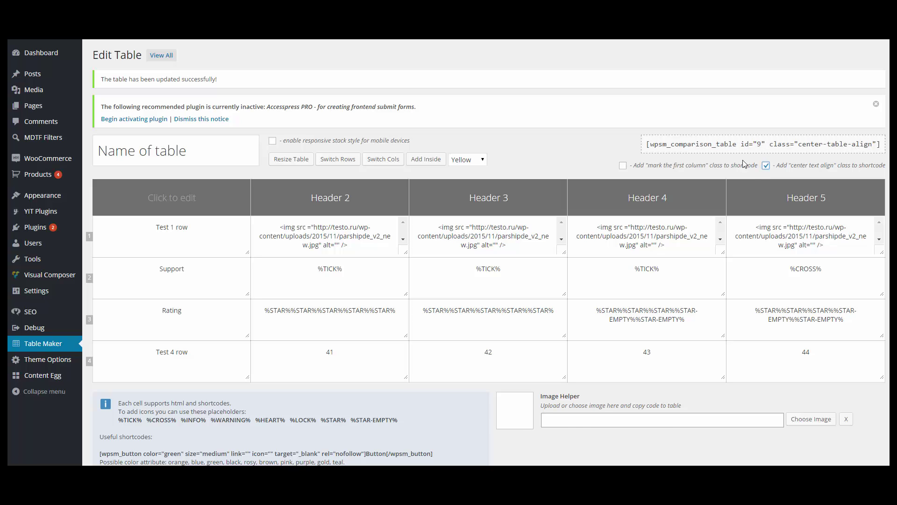
click(623, 166)
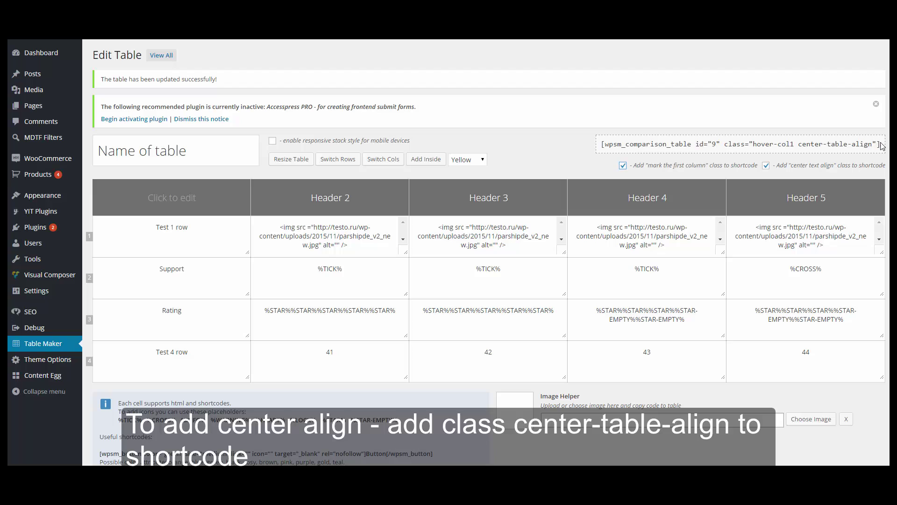
Step: Copy the shortcode with class "hover-col1 center-table-align" and replace the shortcode on the "Test table for video" page with it
drag(881, 145, 597, 144)
key(ctrl+c)
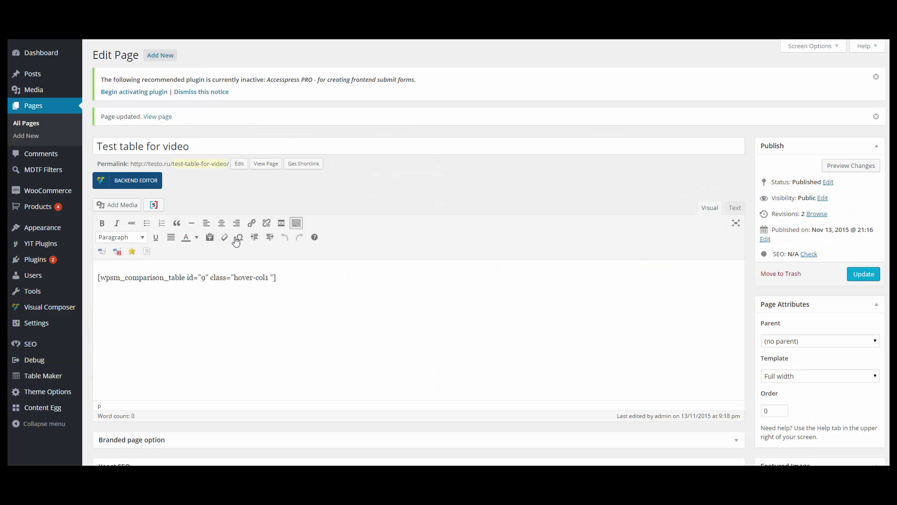
drag(278, 277, 95, 270)
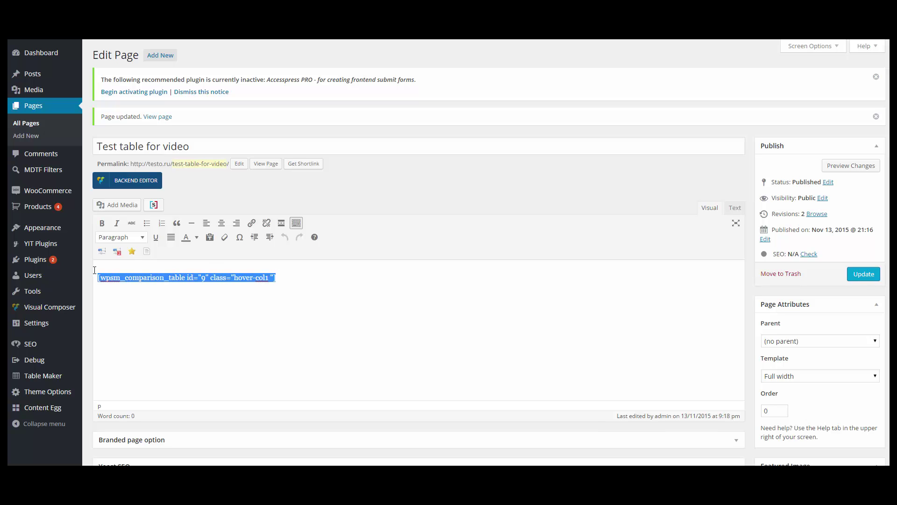
key(ctrl+v)
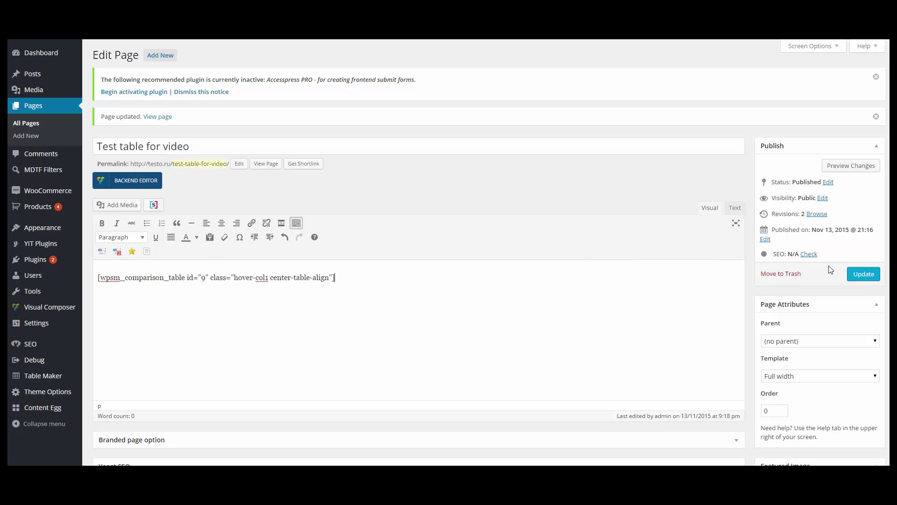
Step: Update the "Test table for video" page and insert an empty row after row 1 in the table editor
click(856, 274)
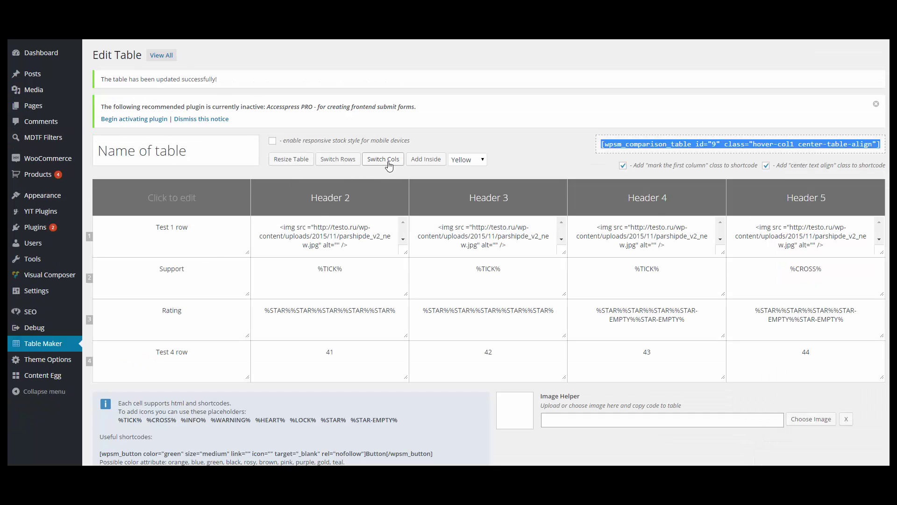
click(425, 159)
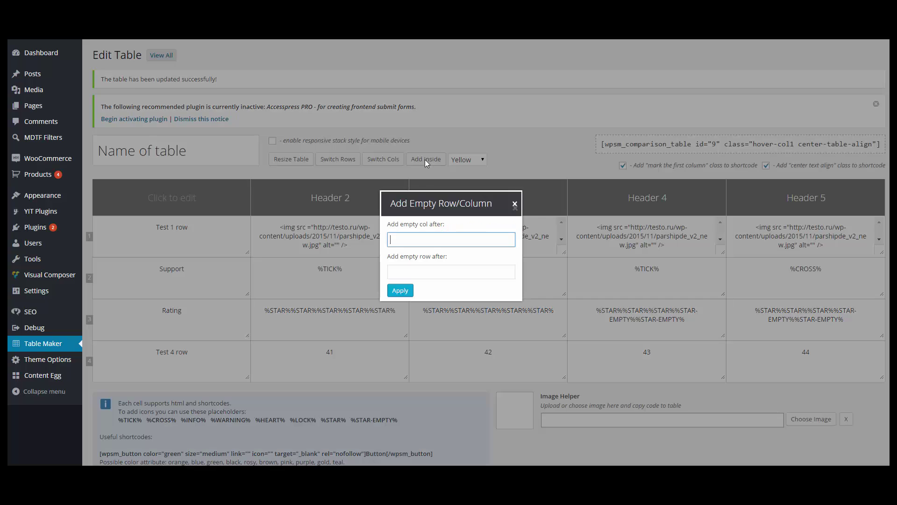
click(438, 274)
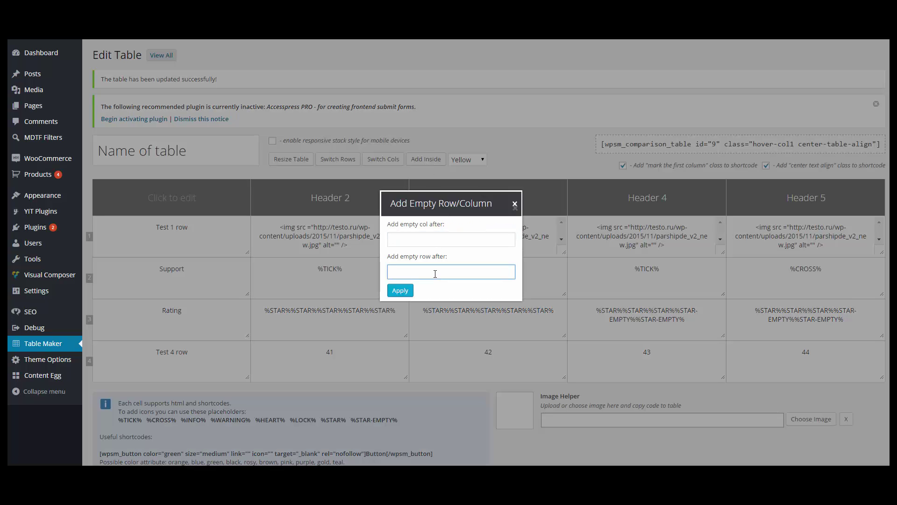
text(1)
click(400, 290)
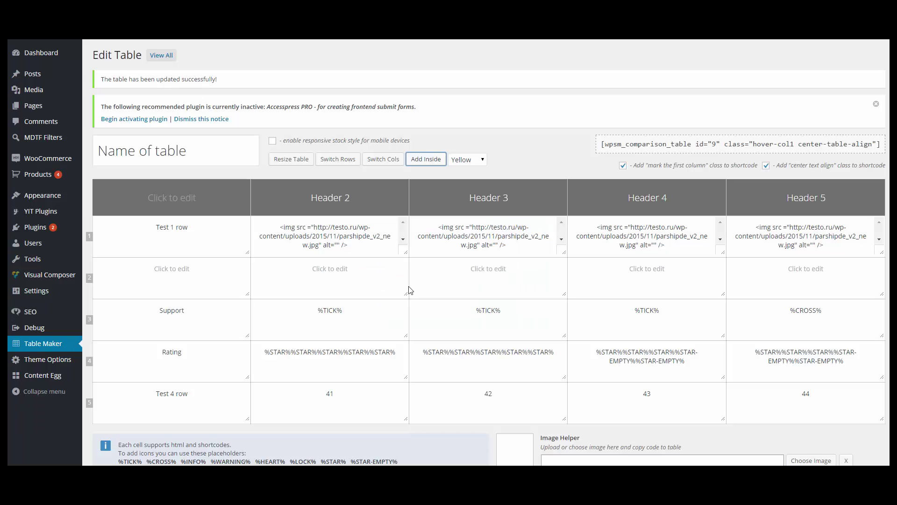
Step: Label the empty row 2 "Name" and enter <h3>Name</h3> in its Header 2 cell
click(191, 273)
text(Name<)
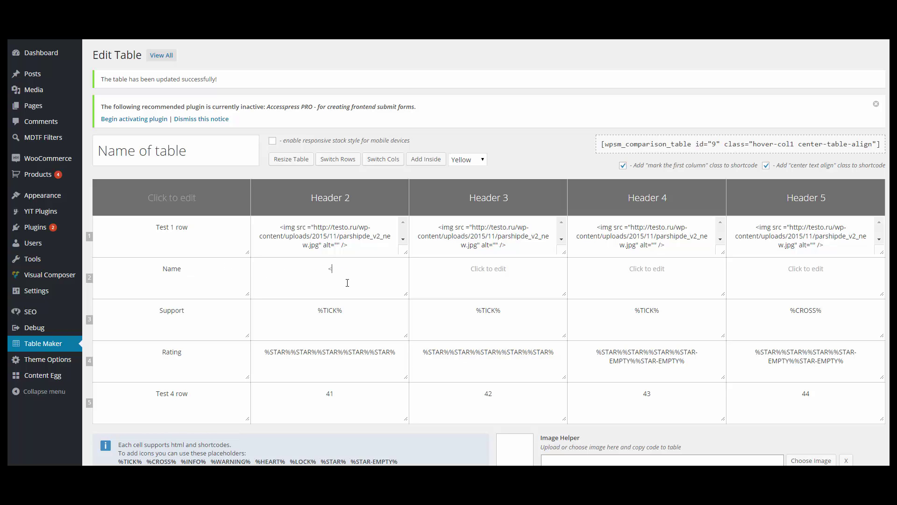
text(h3>)
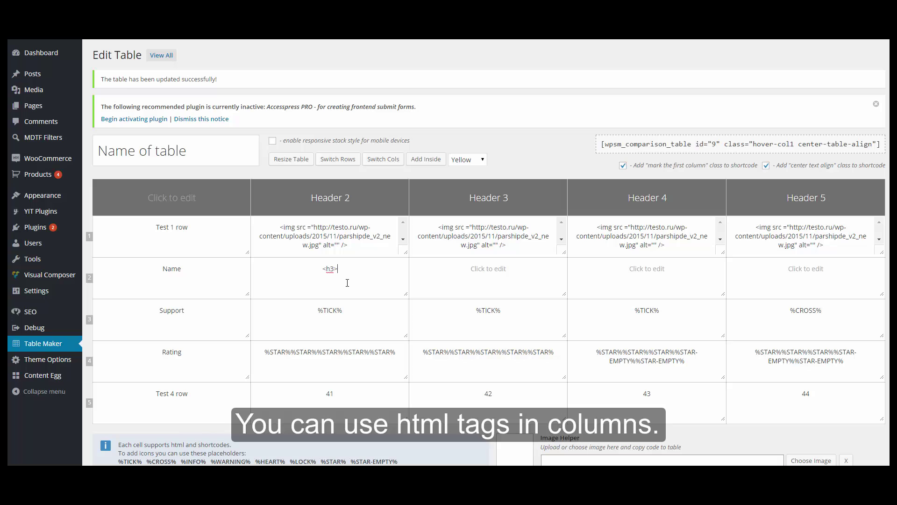
text(Name)
text(</)
text(h3>)
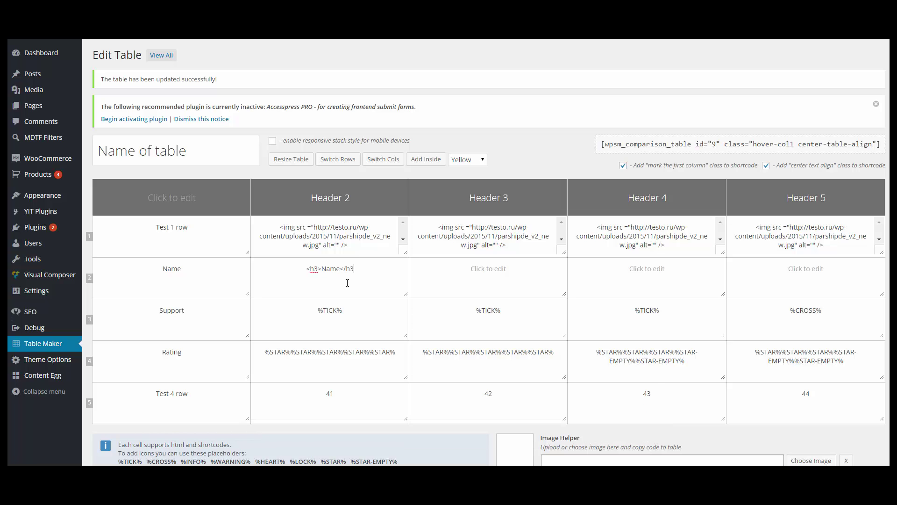
Step: Copy <h3>Name</h3> into the Name row cells under Header 3, Header 4 and Header 5, and save the table
drag(359, 268, 298, 265)
key(ctrl+c)
click(474, 271)
key(ctrl+v)
click(643, 274)
key(ctrl+v)
key(ctrl+v)
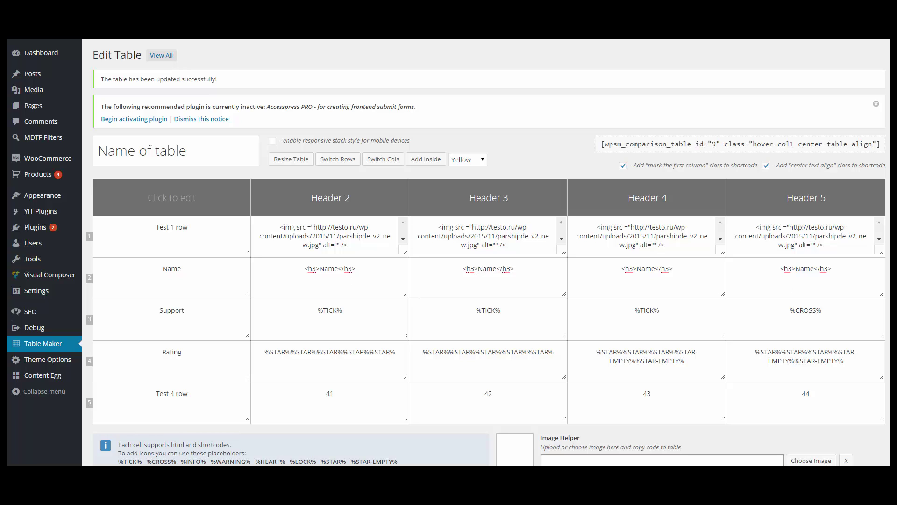
scroll(391, 286, down, 4)
click(127, 419)
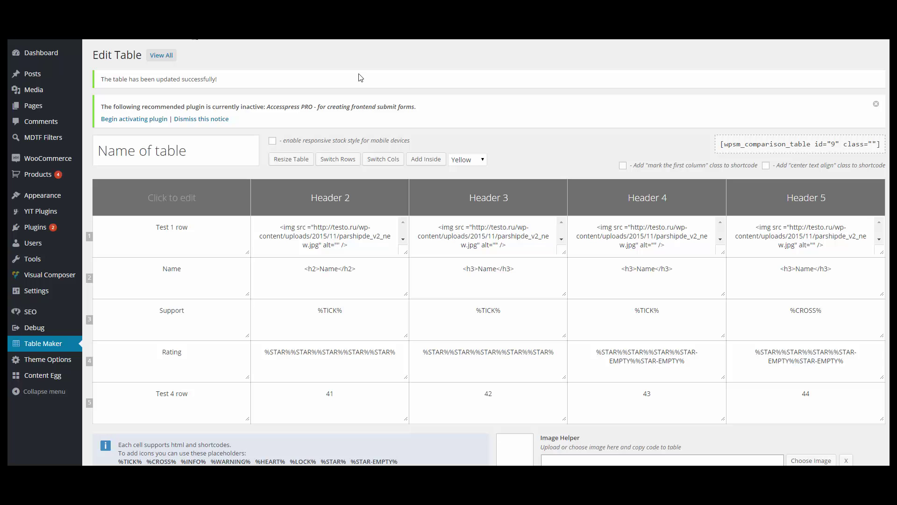
Step: Copy the sample wpsm_button shortcode from the useful shortcodes and rename the "Test 4 row" label as "Go to site"
scroll(531, 92, down, 2)
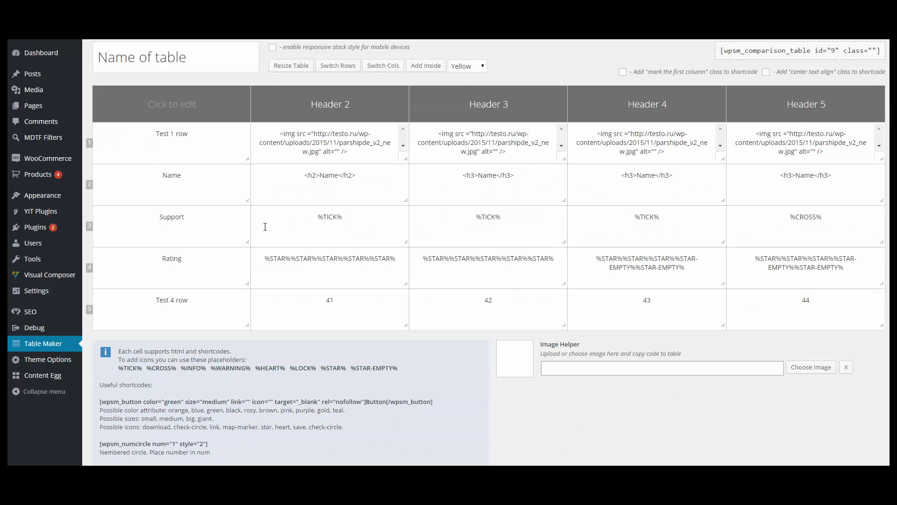
scroll(262, 225, down, 2)
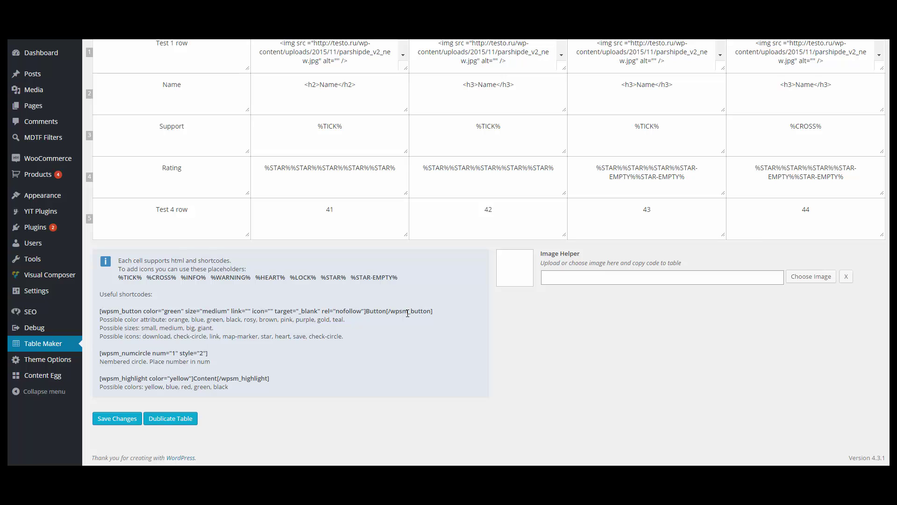
drag(436, 312, 99, 312)
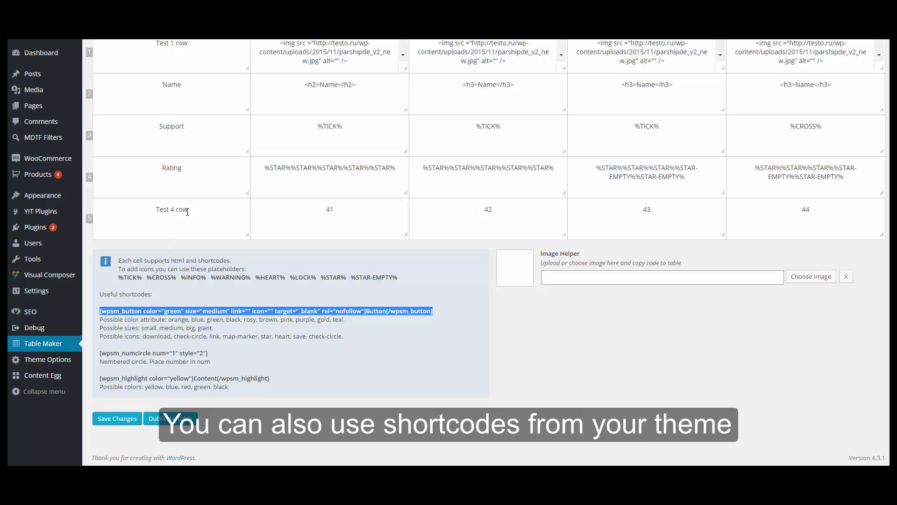
drag(188, 210, 136, 210)
text(Go t)
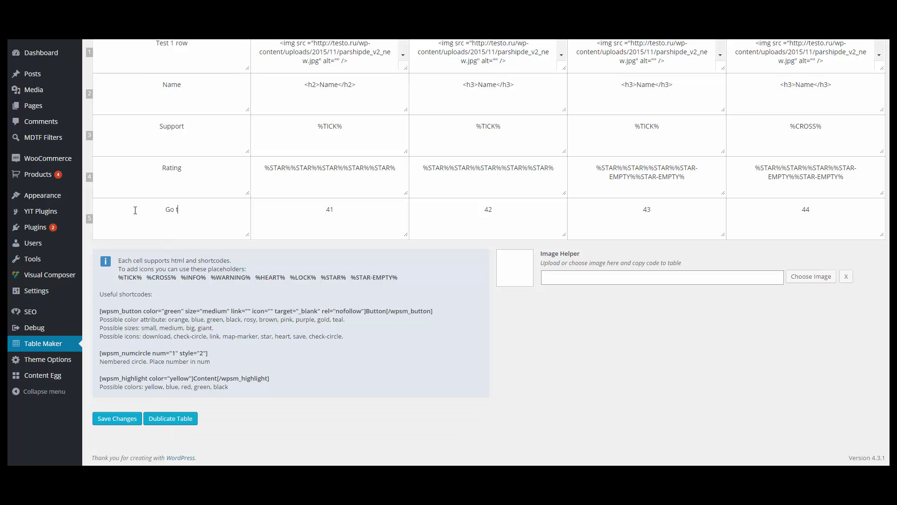
text(o site)
Step: Replace the "Go to site" values under Headers 2 to 5 with the copied wpsm_button shortcode and save the table
double_click(335, 208)
key(ctrl+v)
double_click(486, 208)
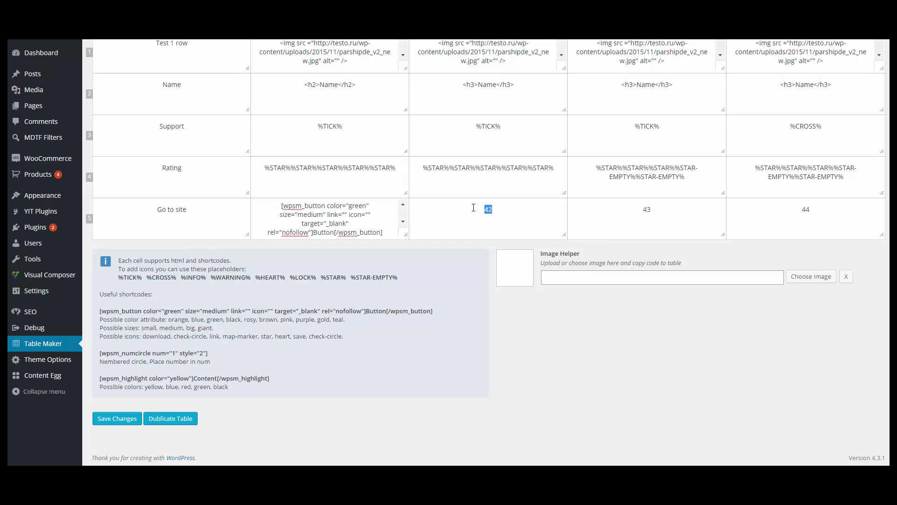
key(ctrl+v)
double_click(656, 205)
key(ctrl+v)
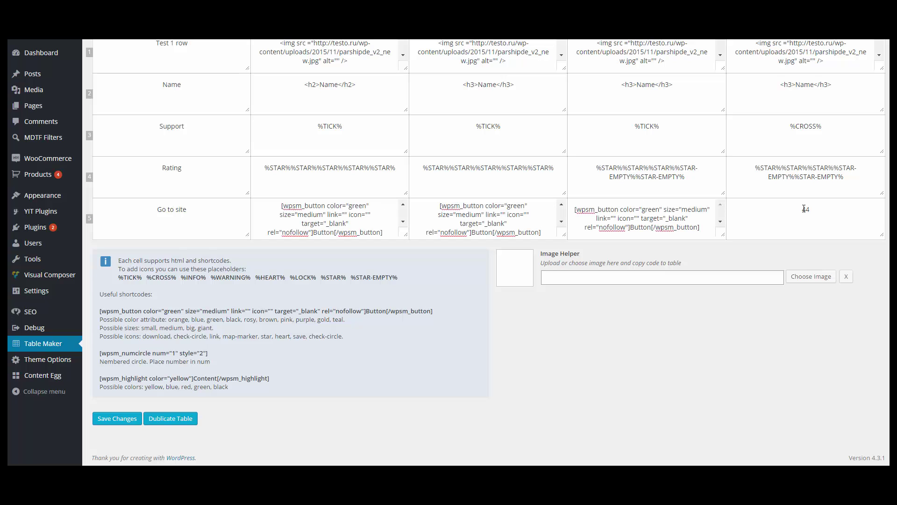
double_click(804, 209)
key(ctrl+v)
click(106, 418)
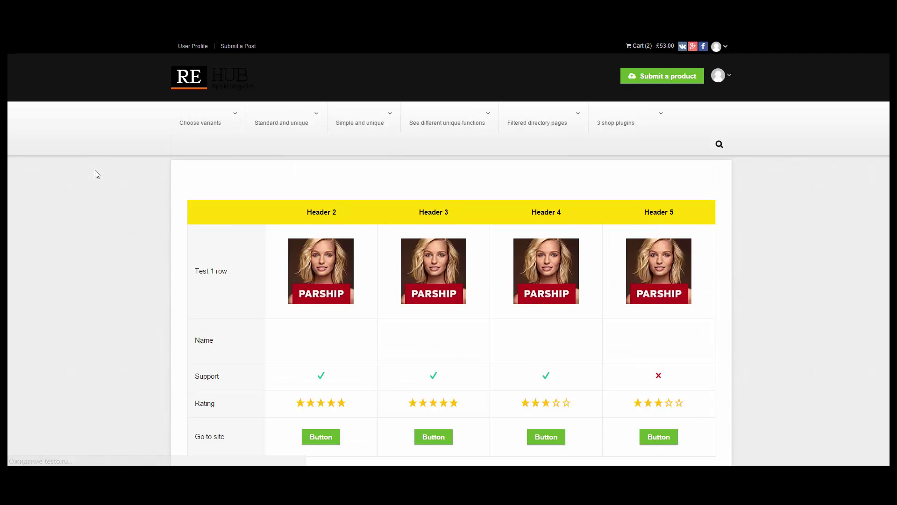
scroll(94, 172, down, 2)
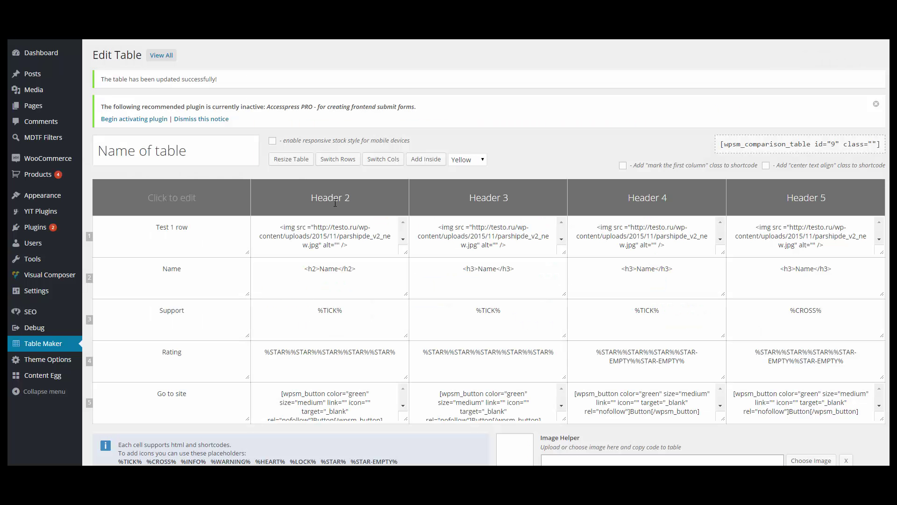
Step: Set the color attribute of the Header 2 button shortcode to "orange"
scroll(335, 203, down, 4)
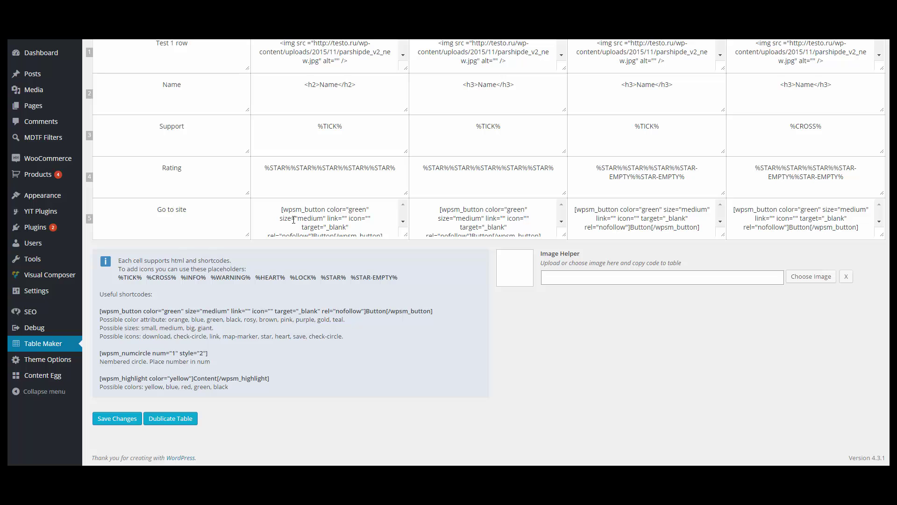
scroll(320, 219, down, 1)
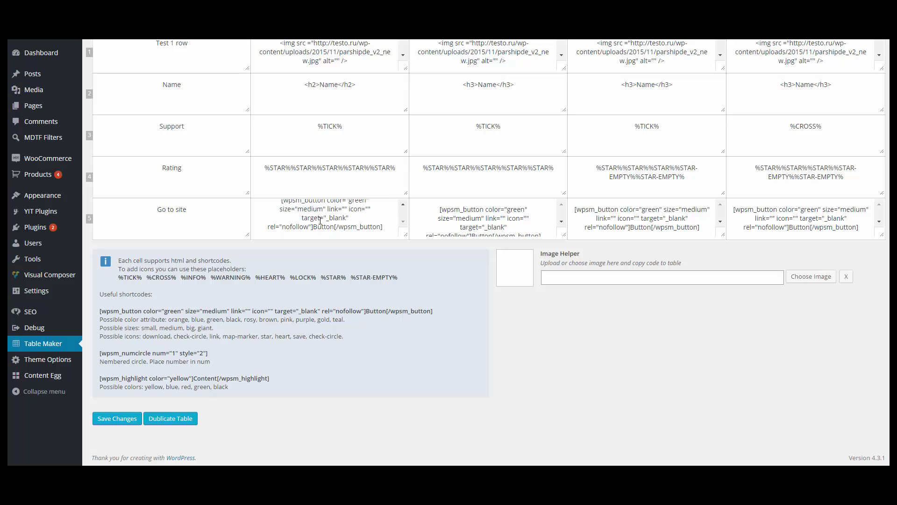
scroll(320, 220, up, 1)
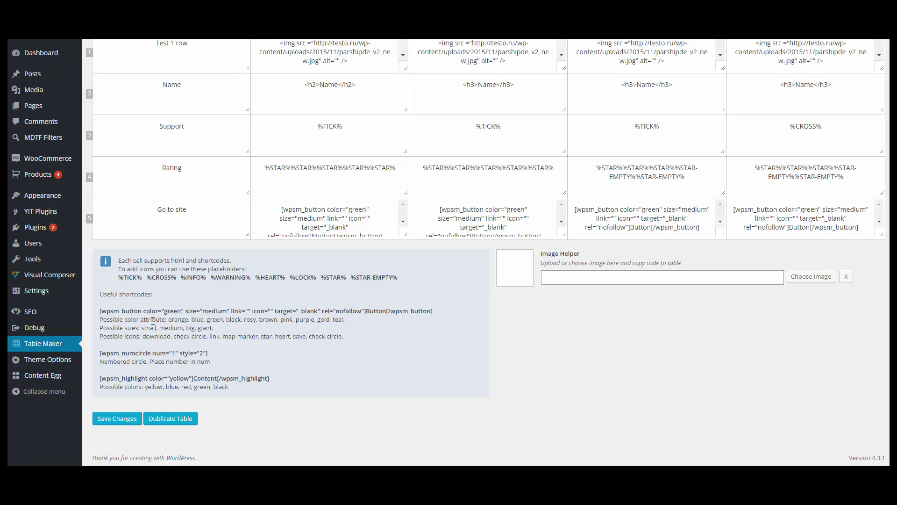
drag(367, 210, 351, 211)
text(orange)
Step: Enlarge the Header 2 "Go to site" cell, set its button shortcode's size attribute to "big", and save the table
drag(195, 328, 186, 328)
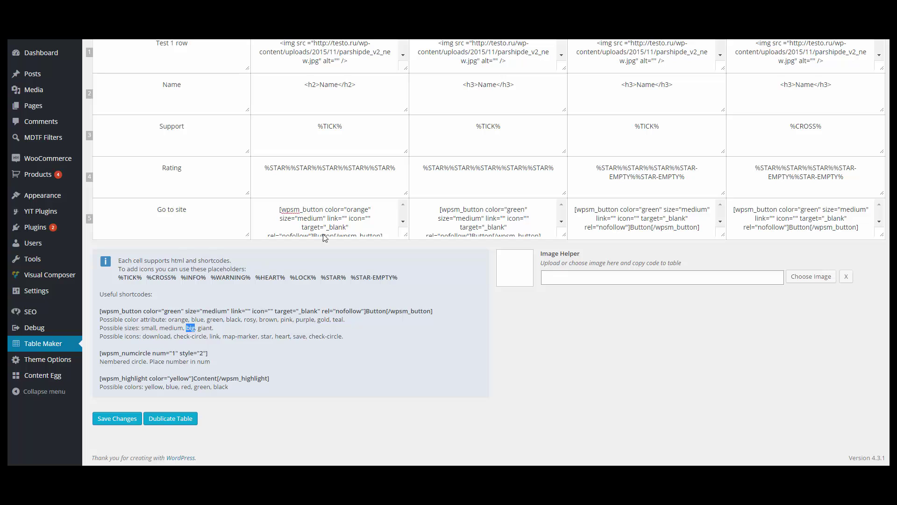
drag(405, 234, 410, 304)
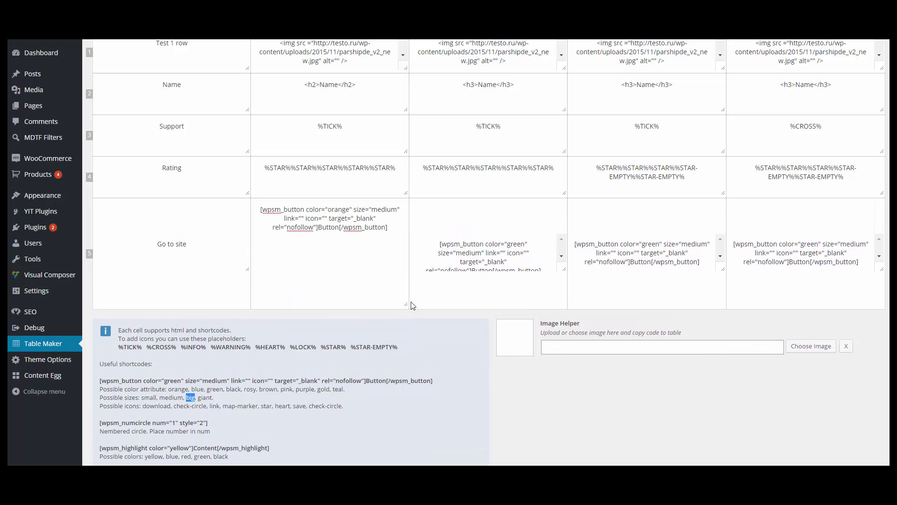
drag(398, 209, 371, 210)
key(ctrl+v)
scroll(372, 244, down, 2)
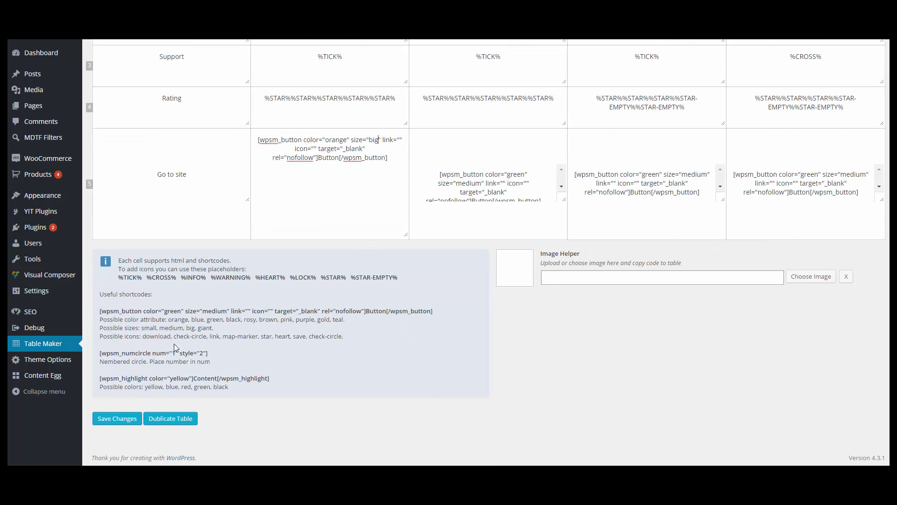
click(117, 419)
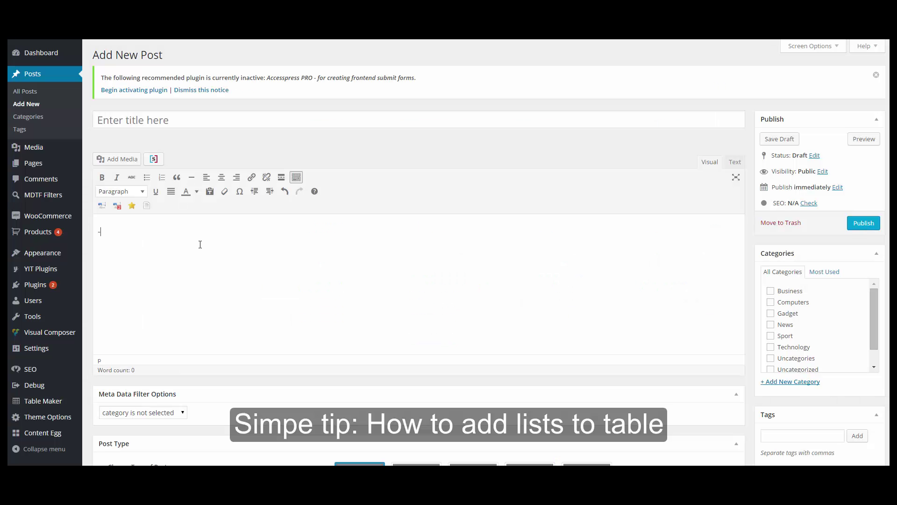
Step: Write a bulleted list in the new post with the items Feature 1, Feature 2, Feature 3 and Feature 4
text(Feature 1)
key(Return)
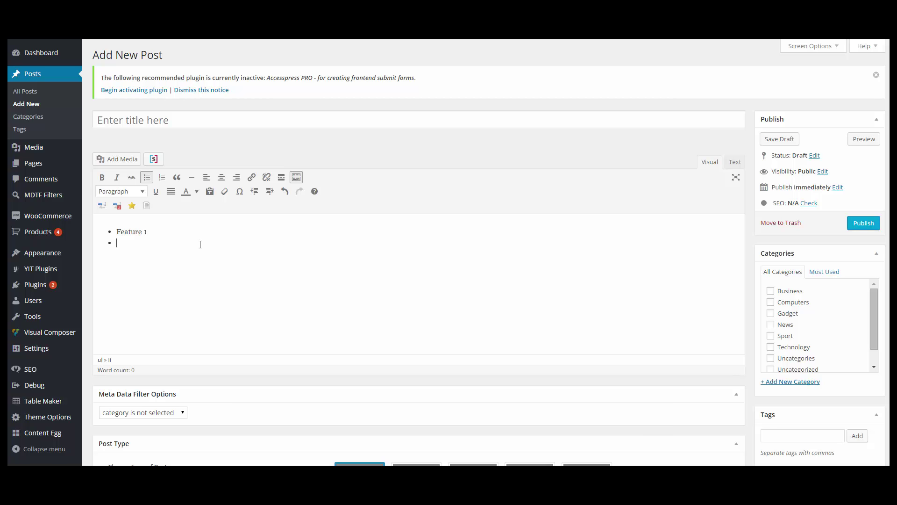
text(Feature 2 )
text(Feat)
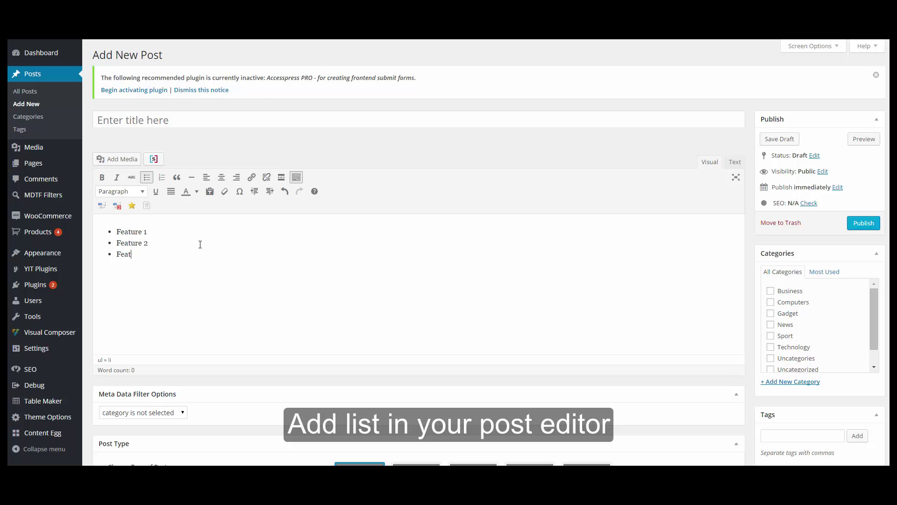
text(ure 3 )
text(Featur)
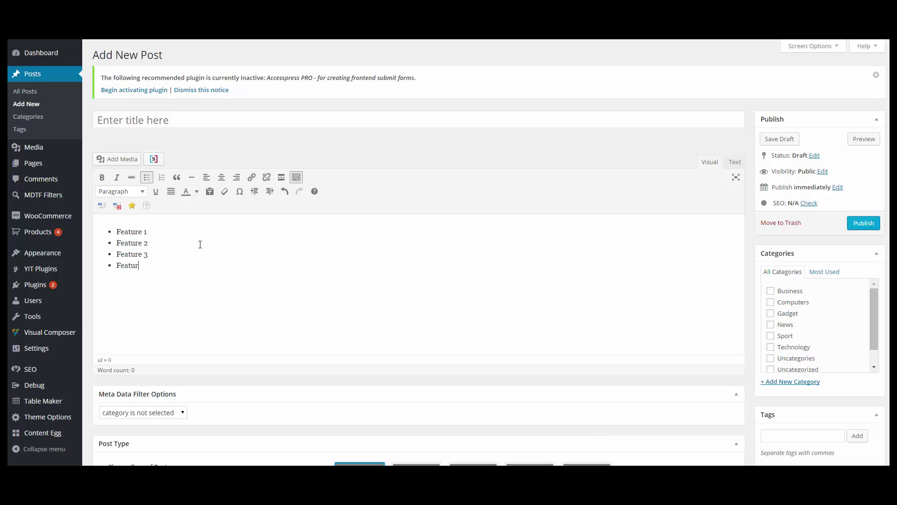
text(e 4)
Step: Show the post's content as HTML text and copy the whole <ul> list code
click(735, 164)
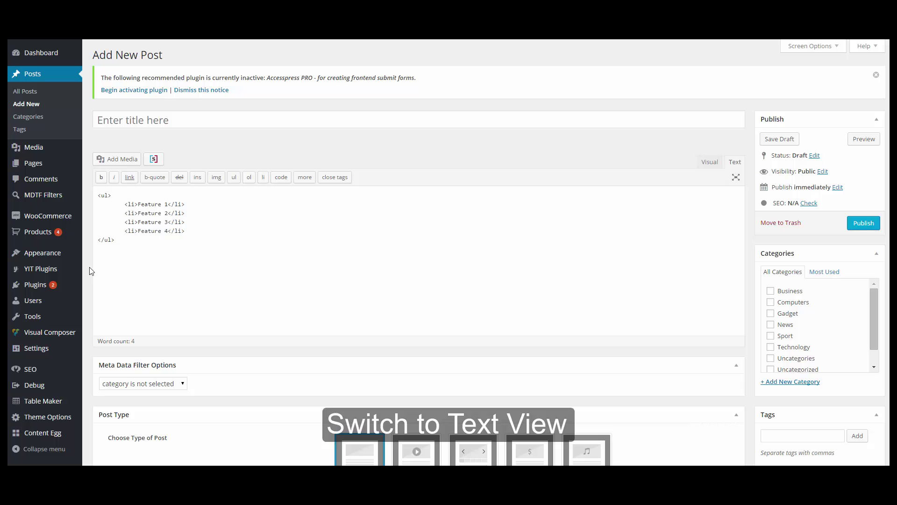
drag(136, 243, 80, 197)
key(ctrl+c)
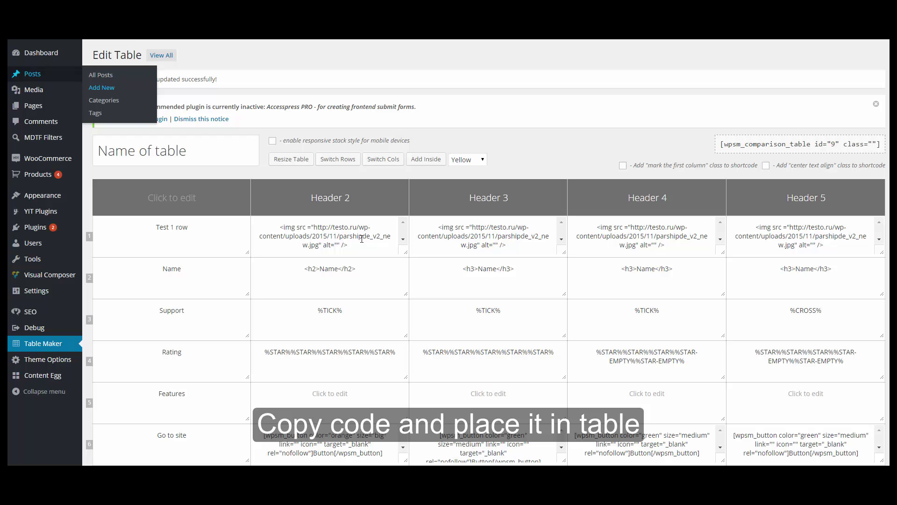
Step: Paste the copied <ul> feature list code into the table's Features row under Header 2, Header 3, Header 4 and Header 5
scroll(371, 376, down, 2)
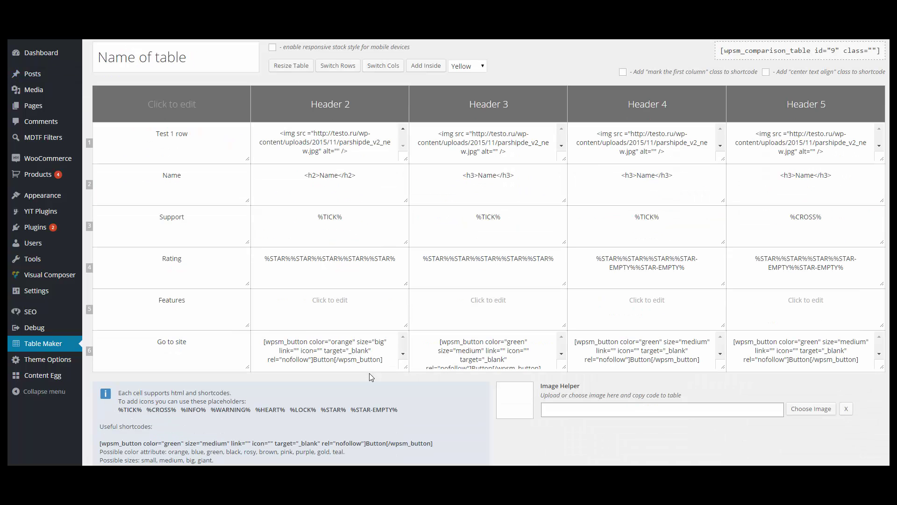
key(ctrl+v)
scroll(357, 313, up, 1)
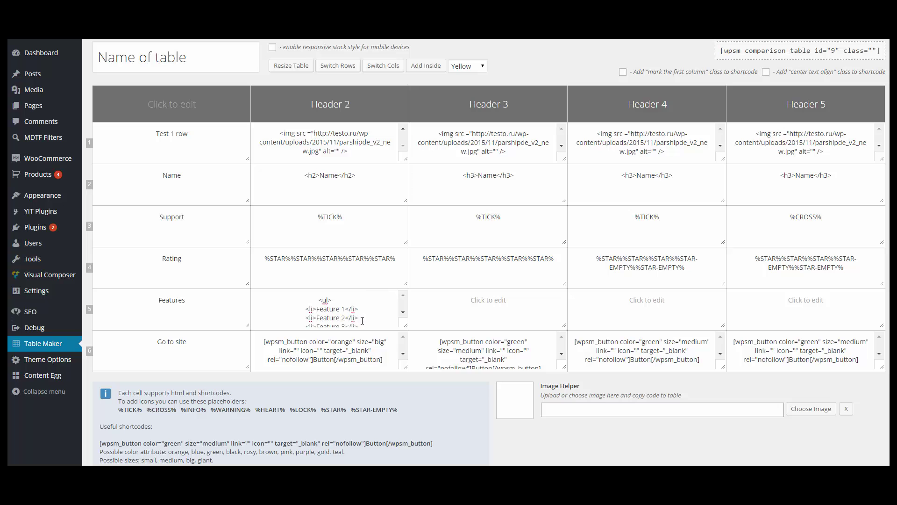
click(486, 300)
key(ctrl+v)
click(663, 303)
key(ctrl+v)
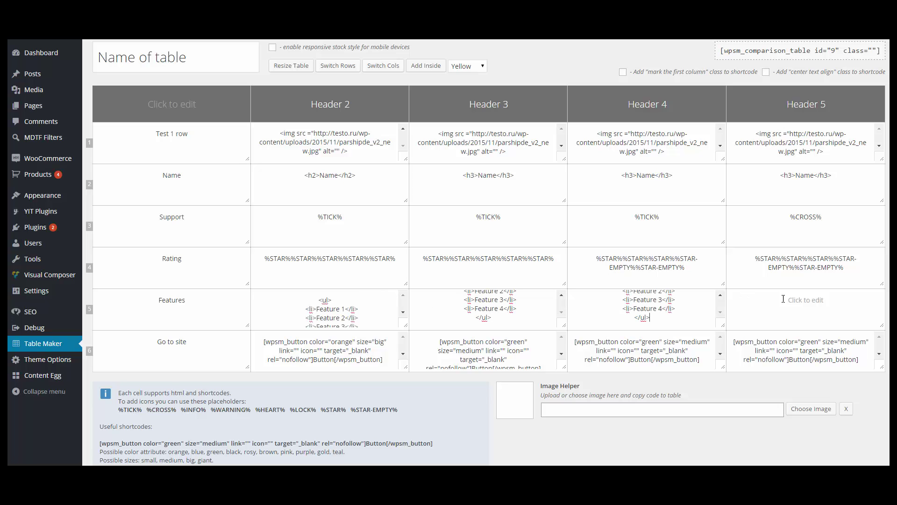
text(<li>Feature 2</li> <li>Feature 3</li> <li>Feature 4</li> </ul>)
scroll(473, 245, down, 3)
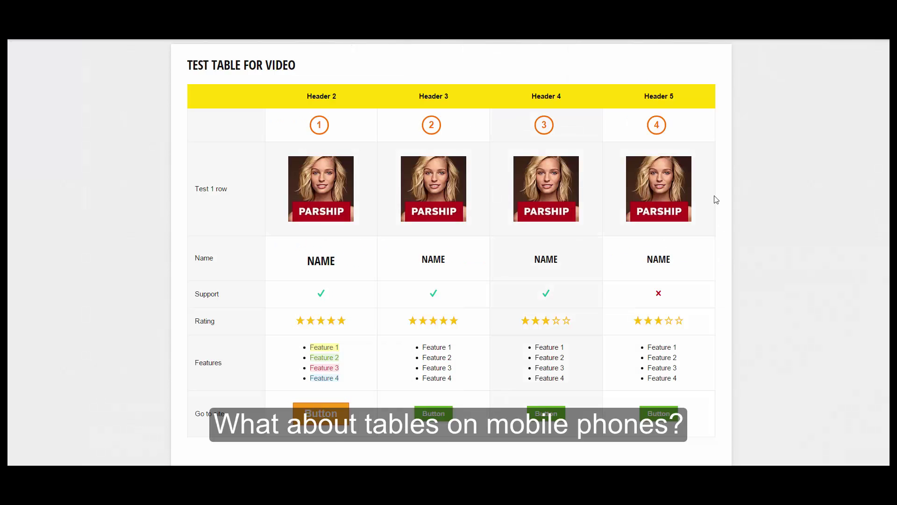
Step: Examine the layout of the comparison table on the published "Test table for video" page
scroll(831, 190, up, 4)
scroll(830, 197, down, 6)
scroll(830, 199, up, 4)
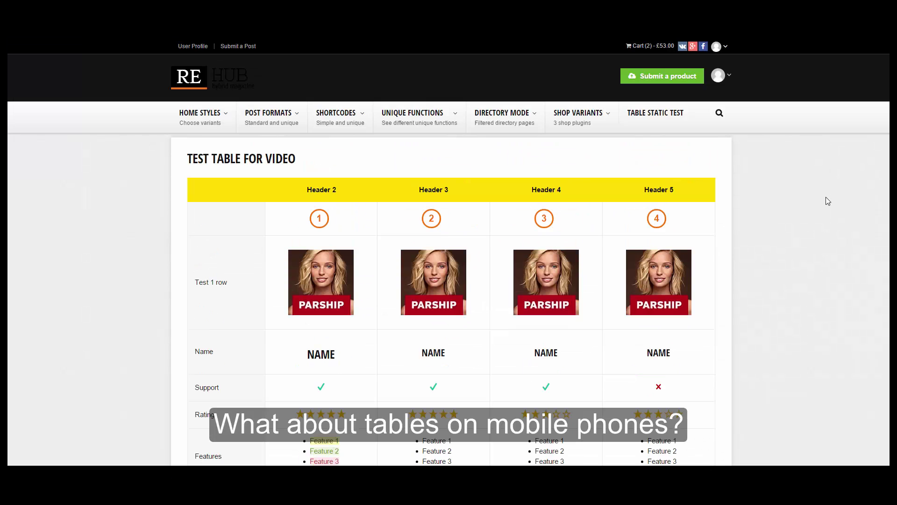
scroll(797, 200, down, 1)
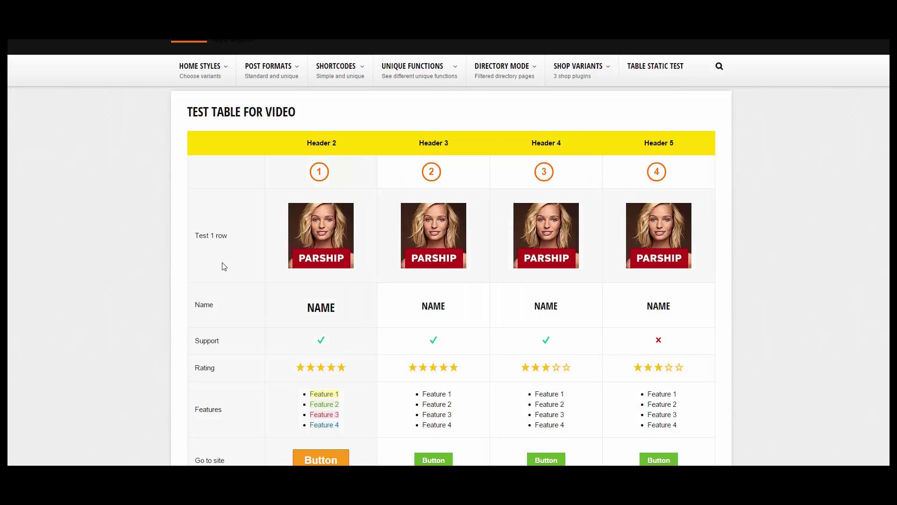
Step: Examine the published "Test table for video" page at full width and in a narrowed browser window, checking the table's horizontal scrolling
scroll(78, 253, down, 1)
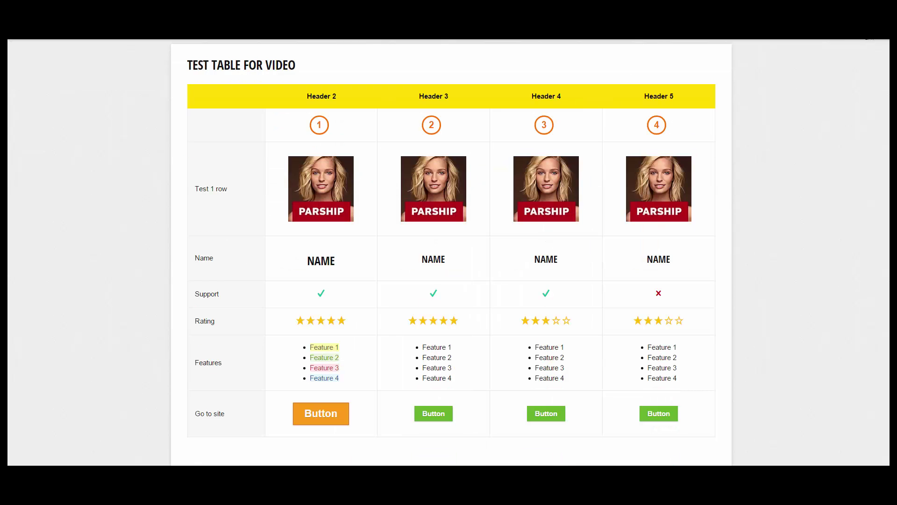
key(F11)
scroll(550, 211, down, 4)
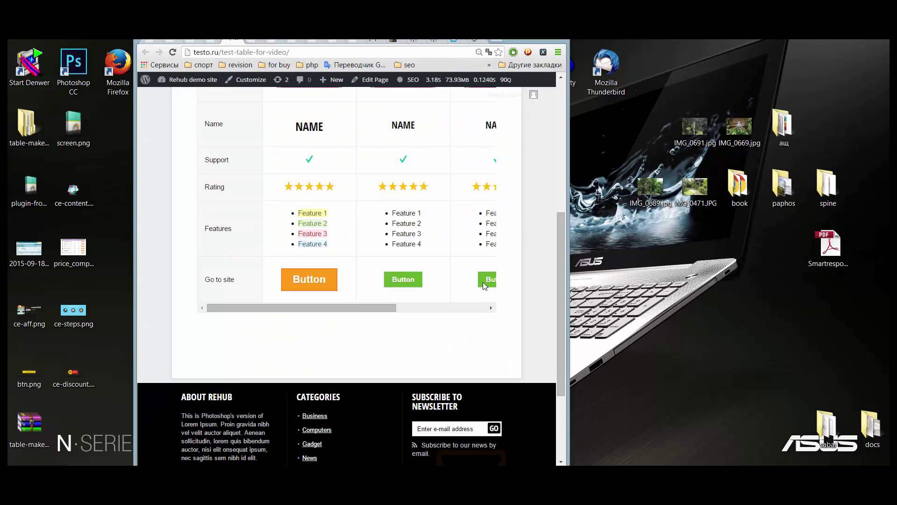
drag(381, 310, 306, 311)
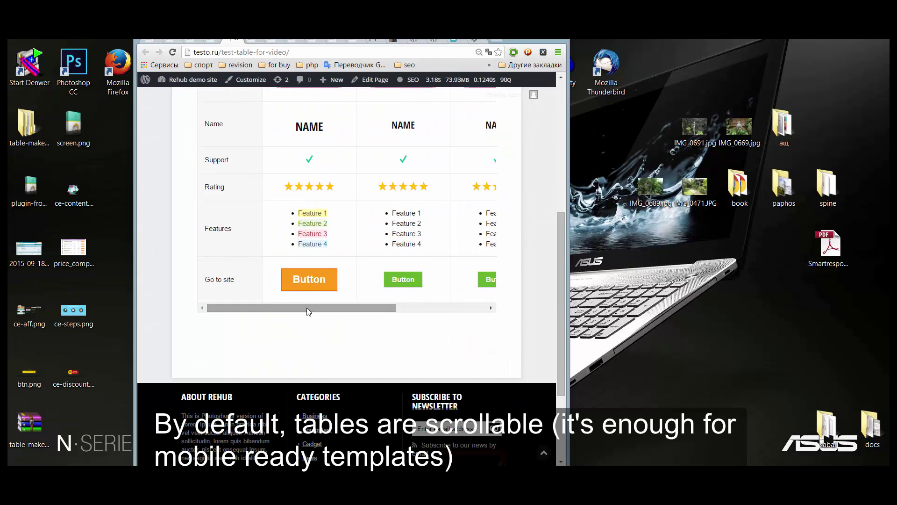
scroll(336, 304, up, 4)
scroll(335, 305, down, 2)
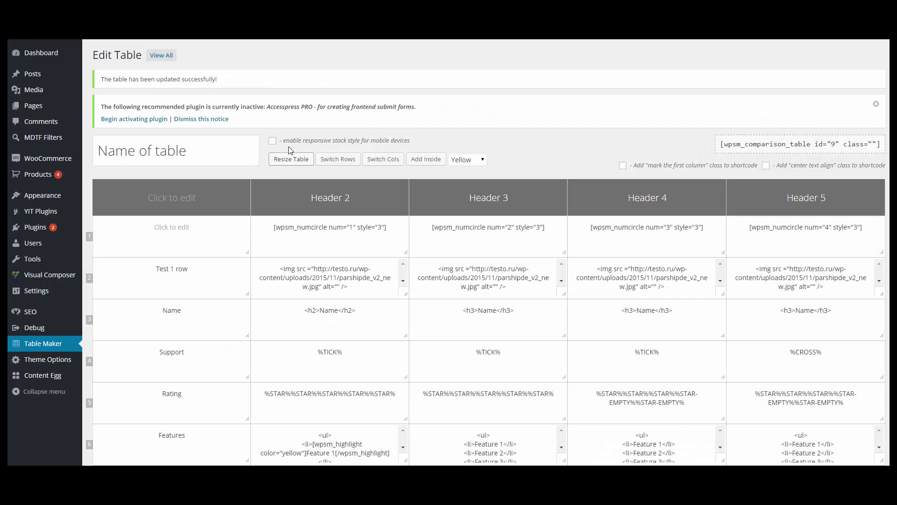
Step: Enable the responsive stack style for mobile devices on the table and save the changes
click(272, 141)
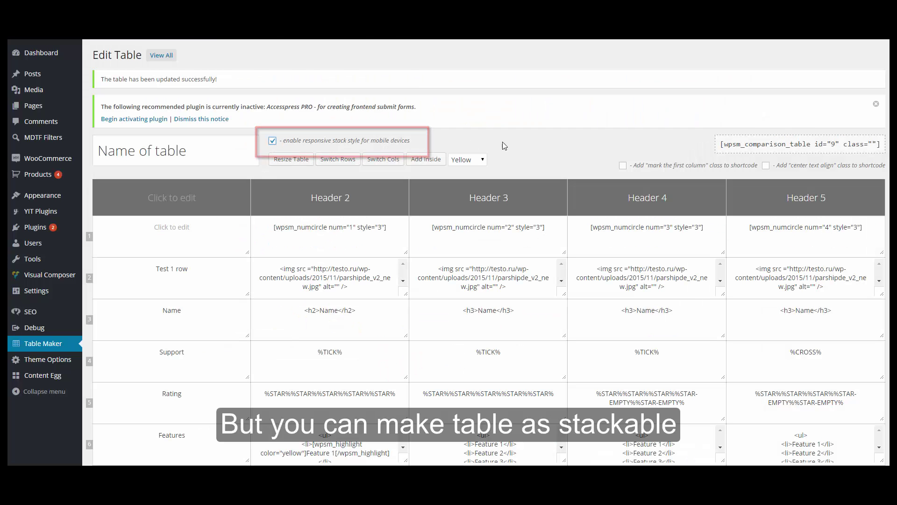
scroll(327, 280, down, 6)
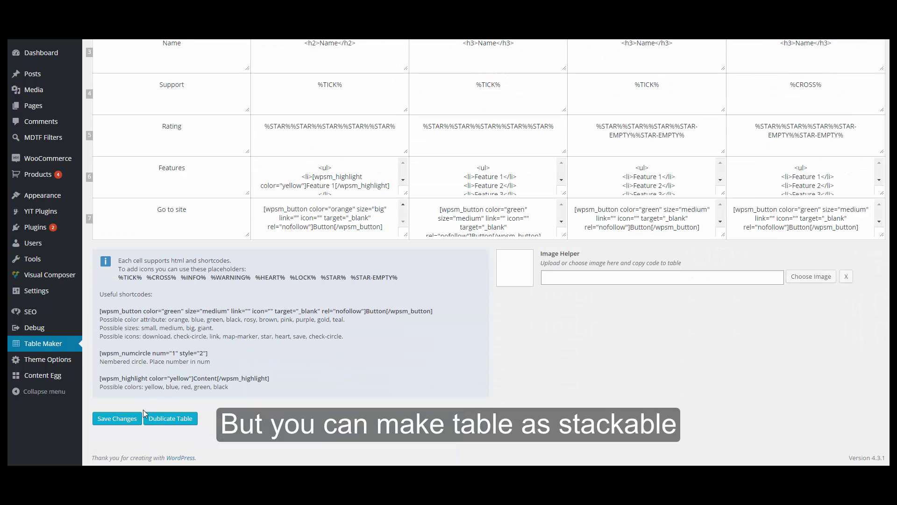
click(139, 416)
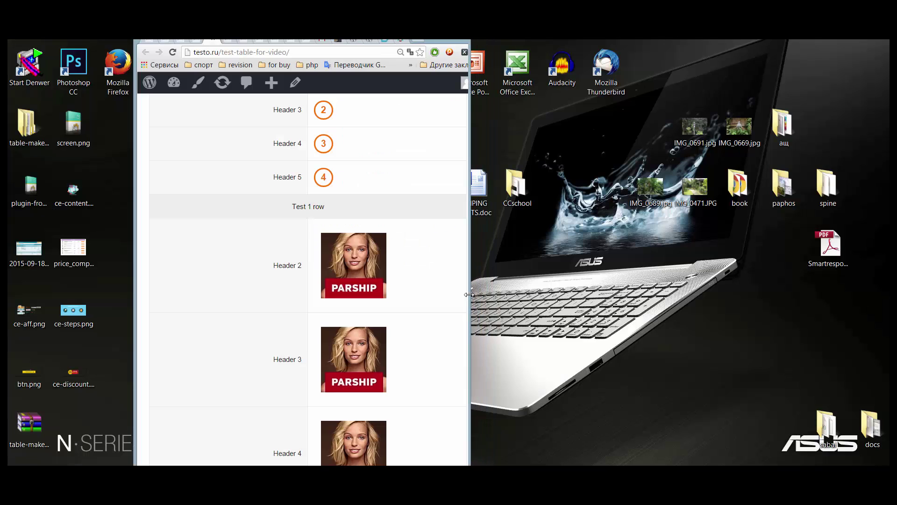
Step: Narrow the browser window on the "Test table for video" page and check the stacked table layout
drag(470, 296, 434, 297)
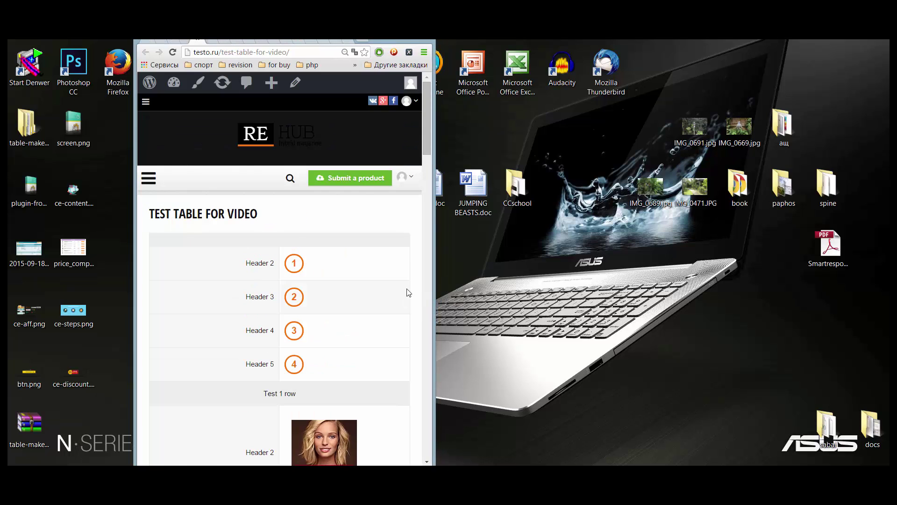
scroll(410, 295, down, 5)
scroll(408, 262, down, 5)
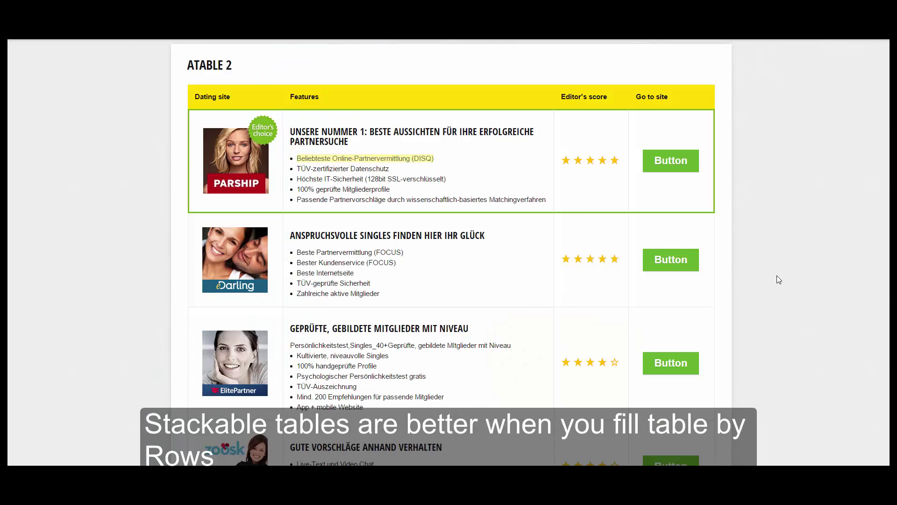
Step: Examine the "ATABLE 2" example page at full width and its stacked rows in a narrow browser window
scroll(773, 266, up, 1)
scroll(769, 255, down, 8)
scroll(766, 255, up, 8)
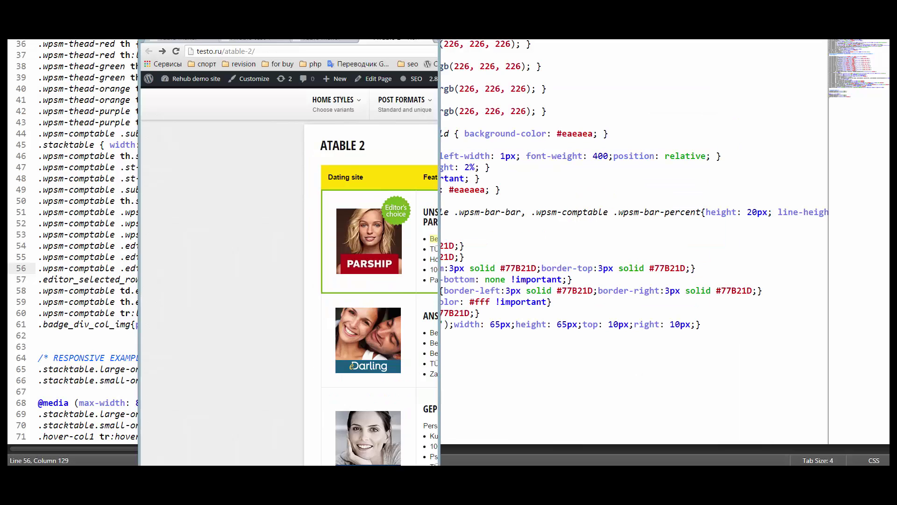
scroll(408, 242, down, 4)
scroll(382, 247, up, 2)
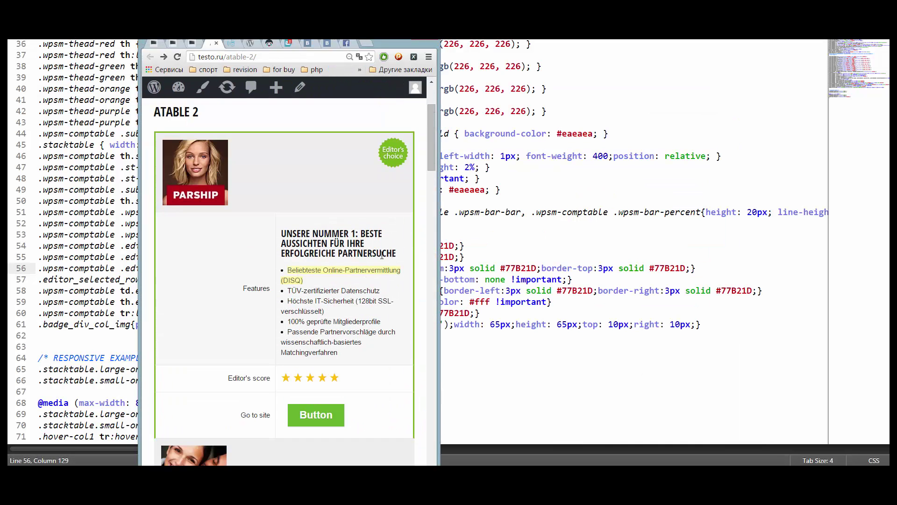
scroll(374, 194, down, 12)
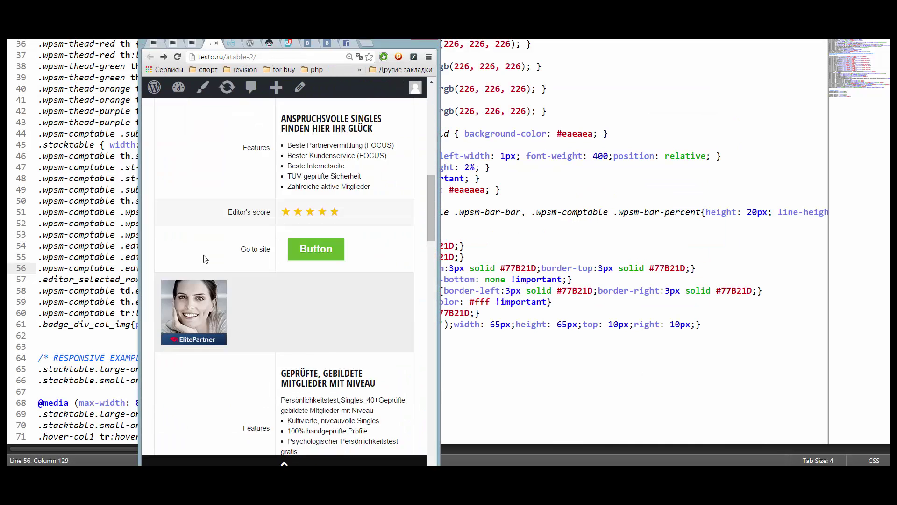
scroll(204, 270, down, 10)
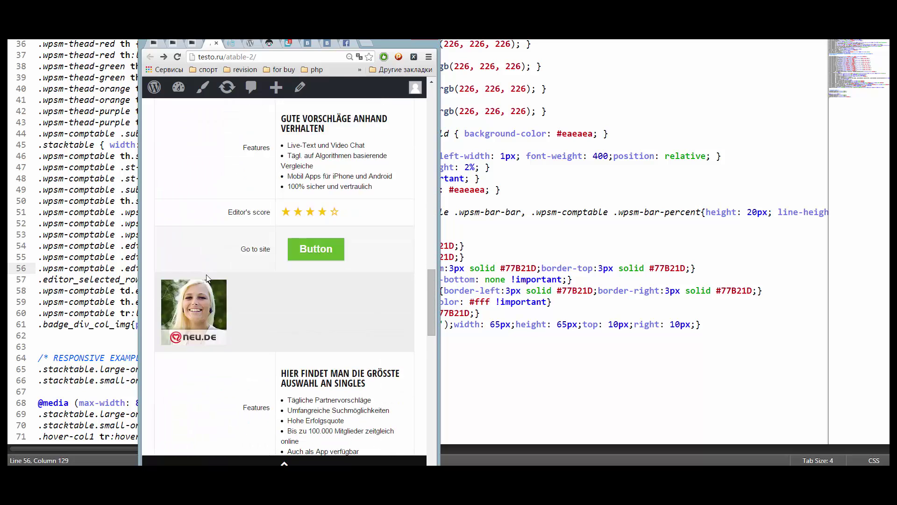
scroll(213, 273, down, 6)
scroll(231, 286, up, 13)
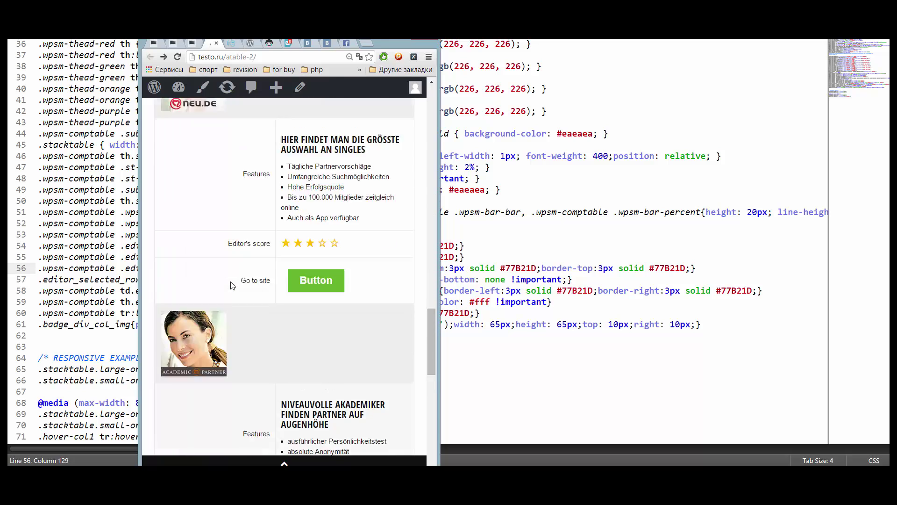
scroll(230, 285, up, 15)
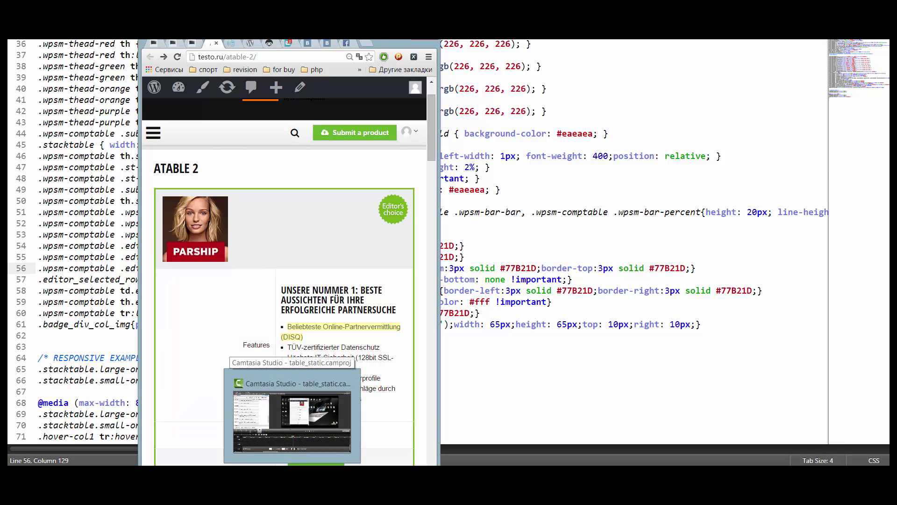
click(290, 416)
Step: Add an empty row after row 2 of the comparison table
scroll(537, 128, down, 1)
scroll(477, 136, up, 1)
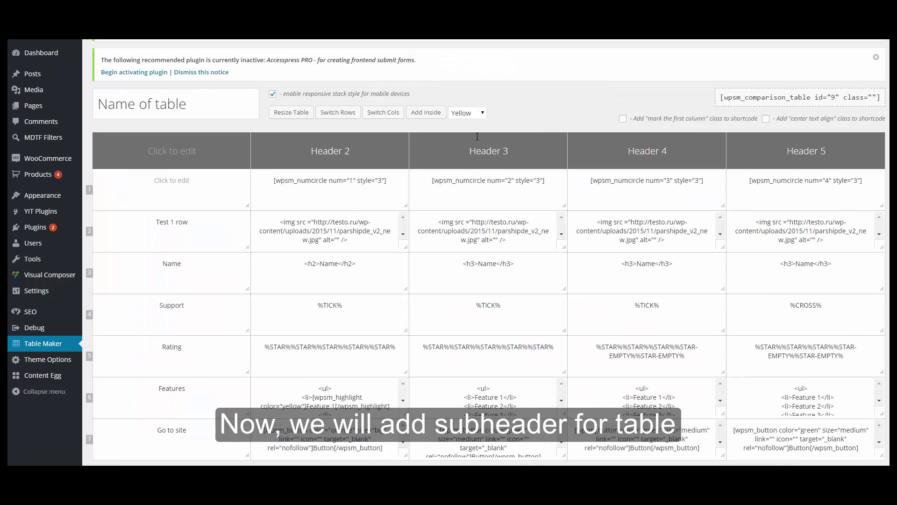
click(419, 113)
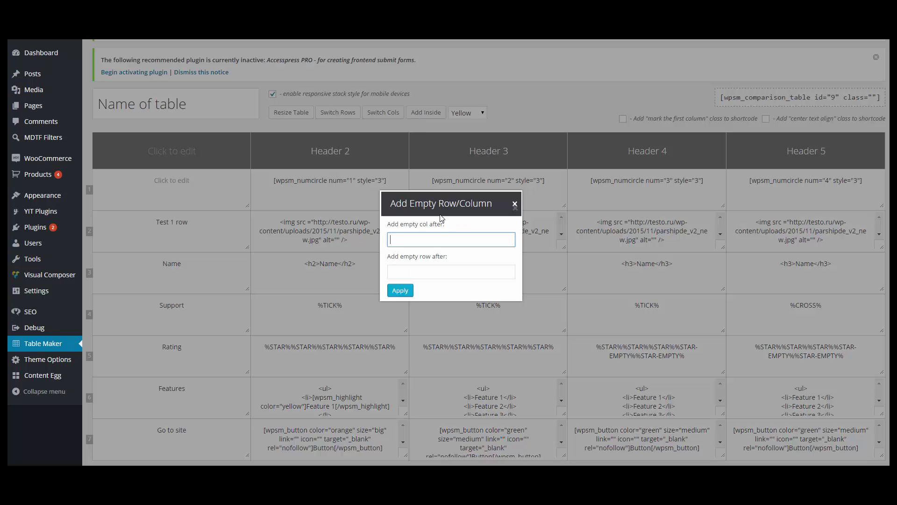
click(426, 272)
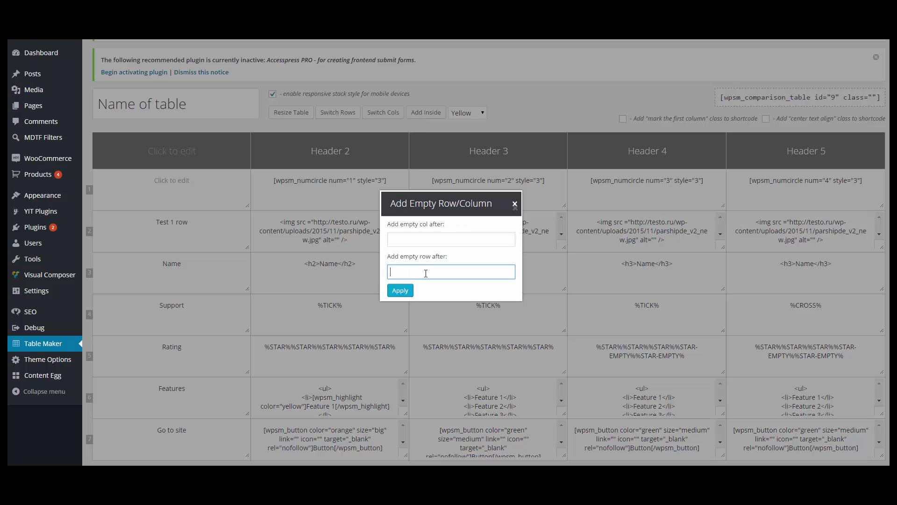
text(2)
click(401, 290)
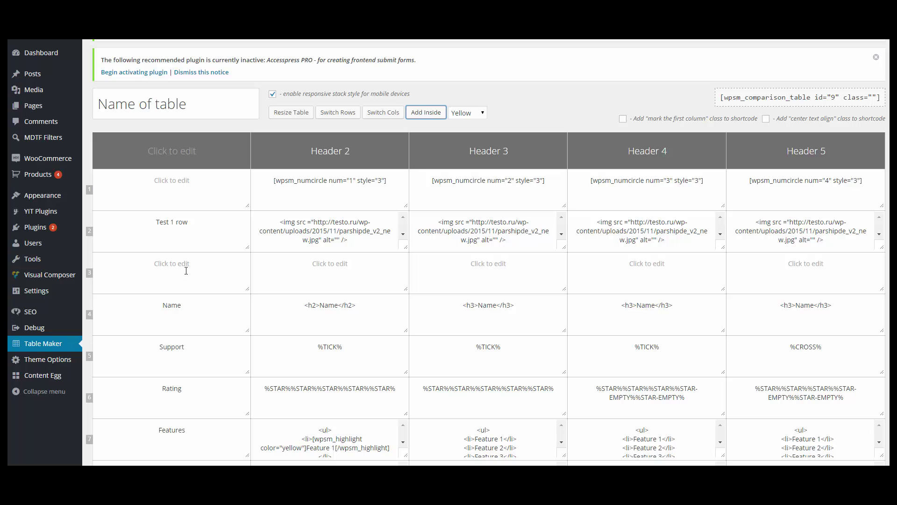
Step: Make row 3 of the table a sub-header row in the table size settings
click(291, 113)
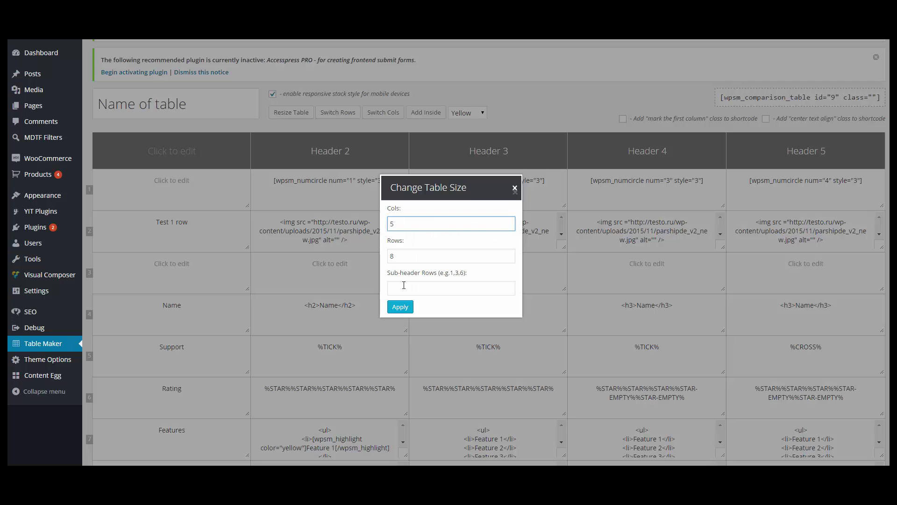
click(419, 288)
text(3)
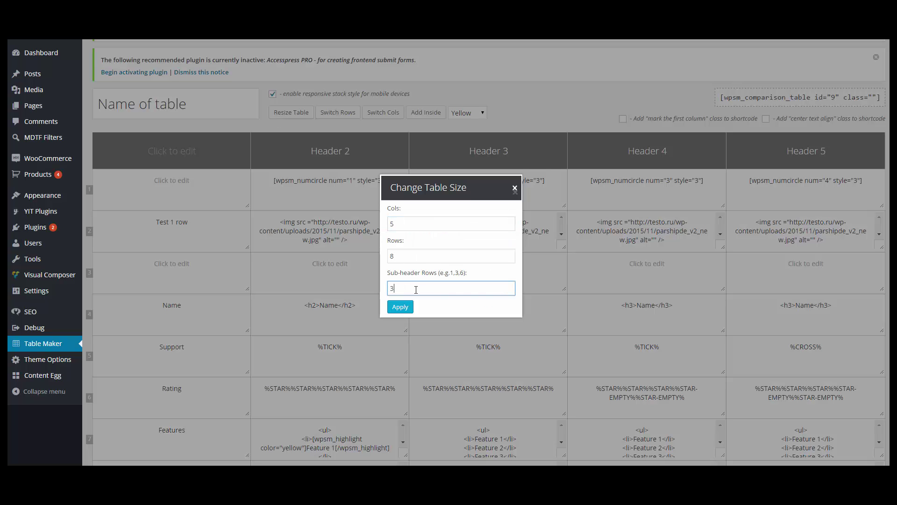
click(405, 307)
Step: Enter "This is subHeader" as the text of the sub-header row and save the table
click(505, 273)
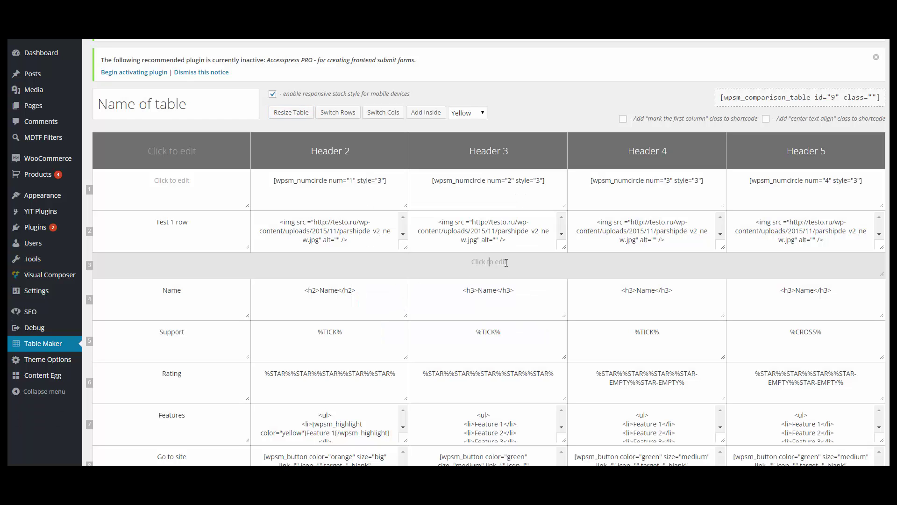
text(This is subHeader)
scroll(529, 271, down, 5)
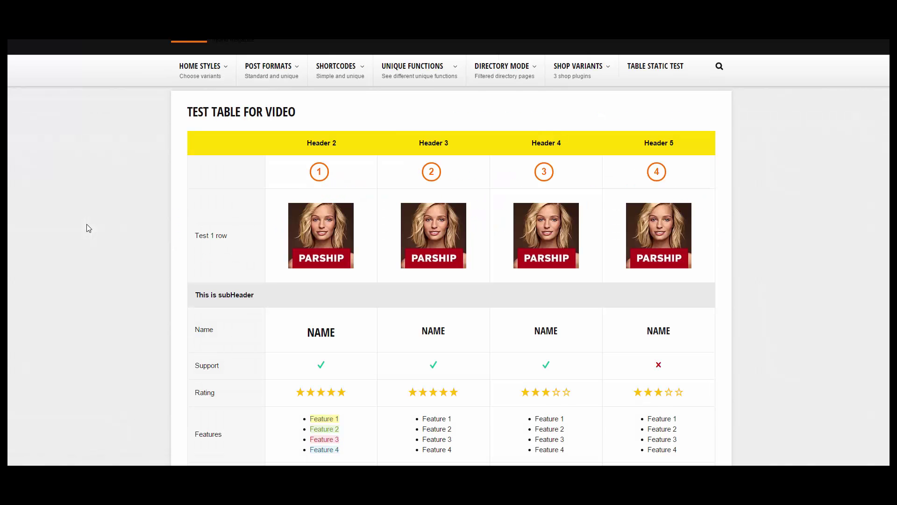
Step: Check how the sub-header row displays in the table on the published "Test table for video" page
scroll(88, 226, down, 1)
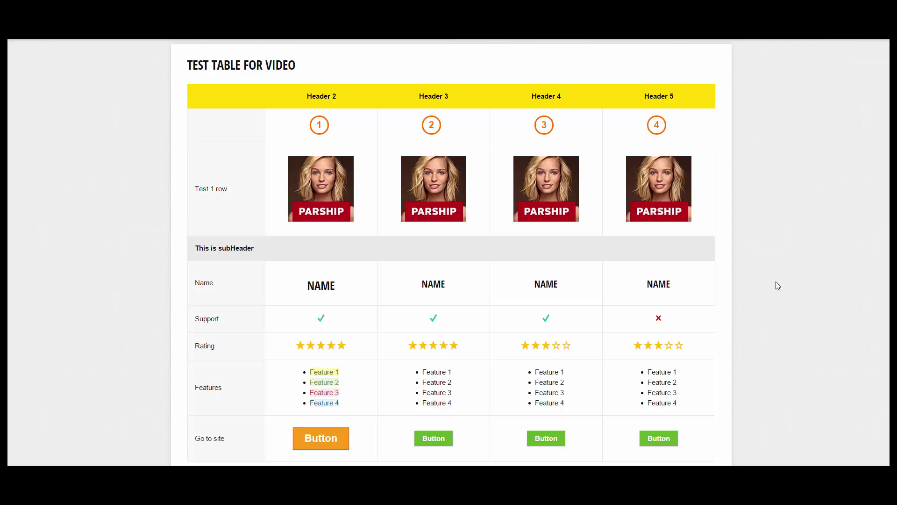
scroll(777, 286, down, 3)
scroll(775, 284, up, 5)
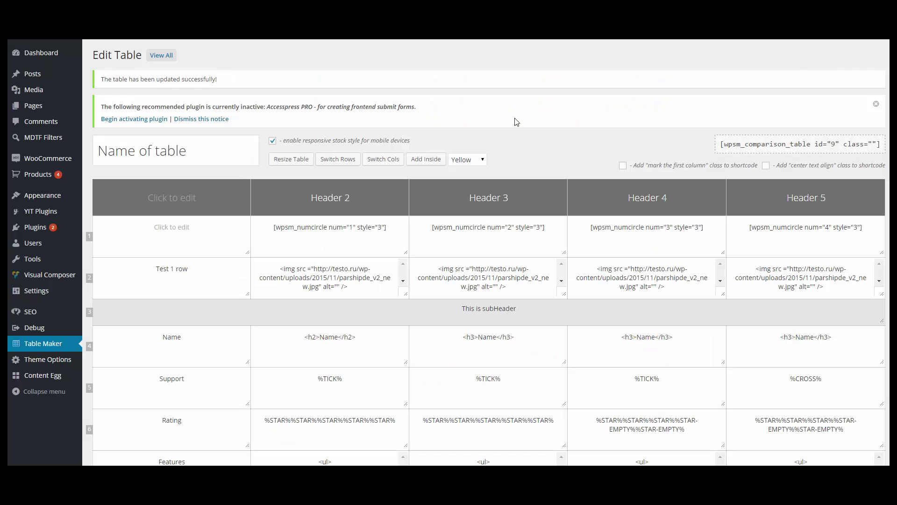
Step: Save the table's changes and create a duplicate of the table
scroll(518, 122, down, 6)
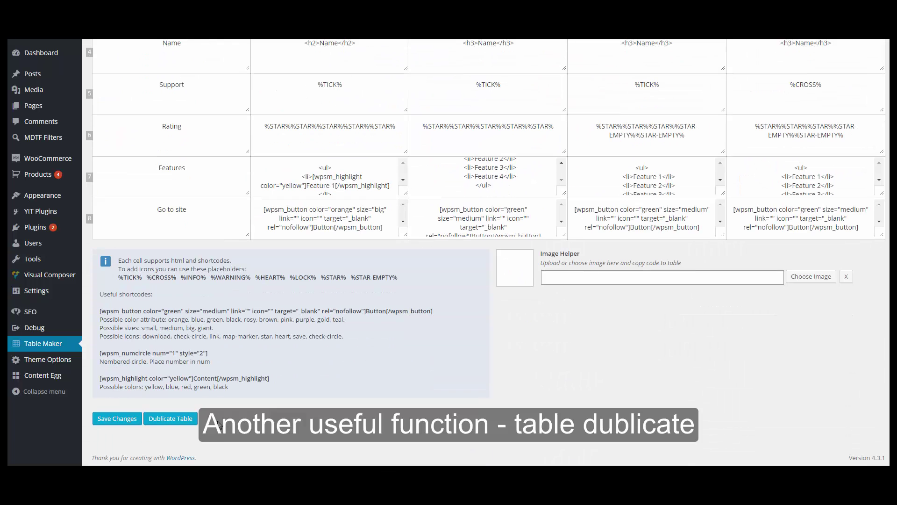
click(122, 419)
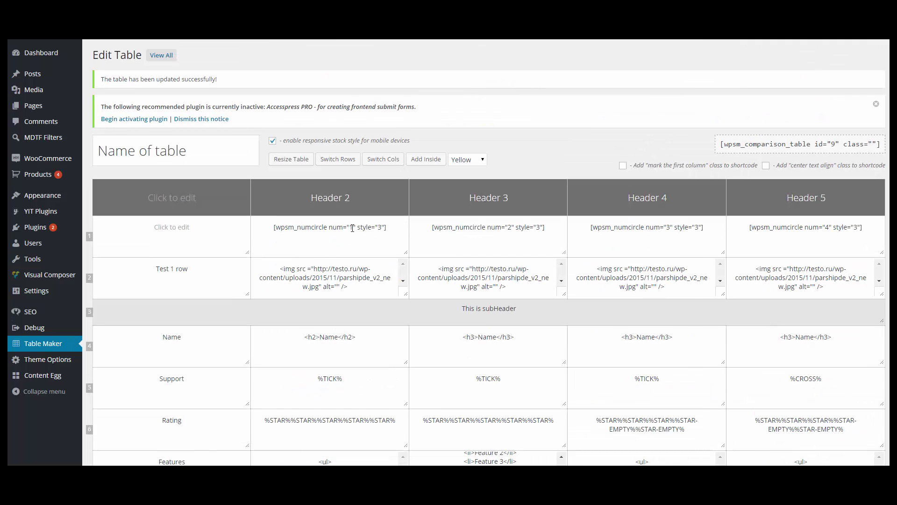
scroll(514, 282, down, 6)
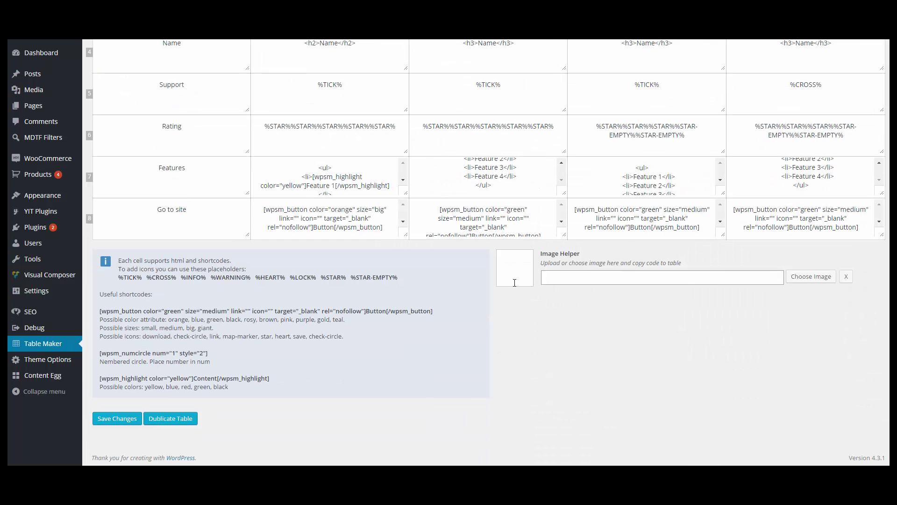
click(188, 419)
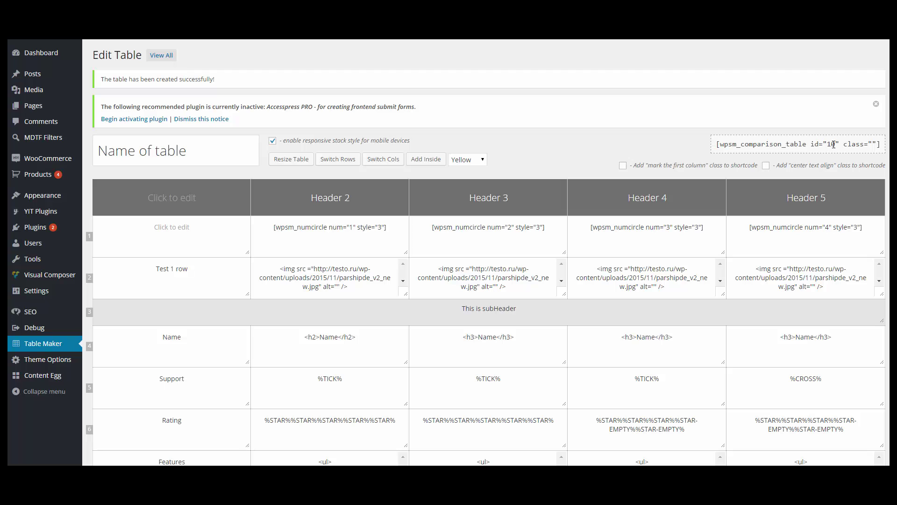
scroll(248, 253, down, 7)
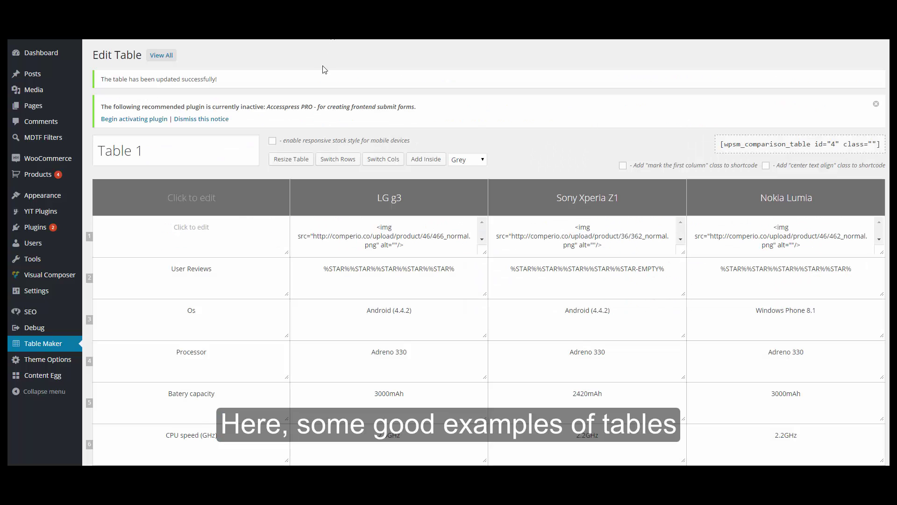
Step: Examine the phone comparison example "Table 1" in the table editor and on its published "ATABLE TEST 1" page
scroll(459, 218, down, 6)
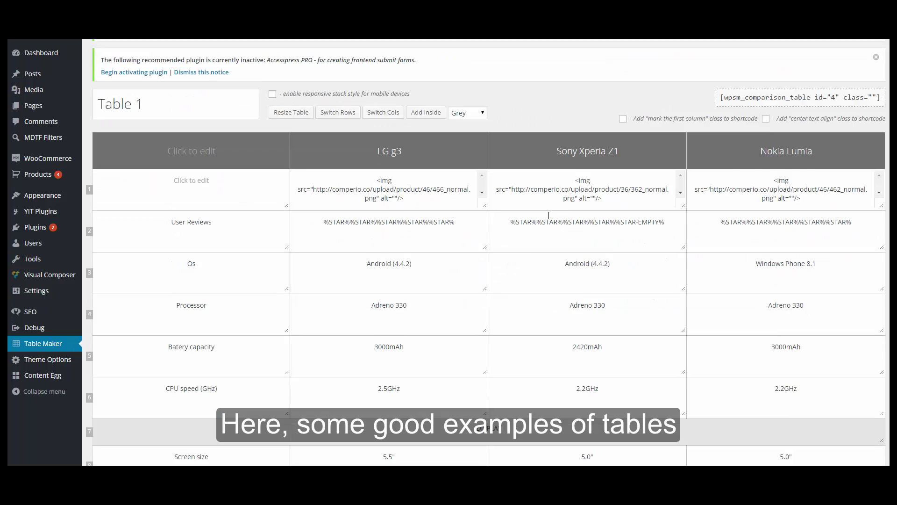
scroll(458, 218, down, 7)
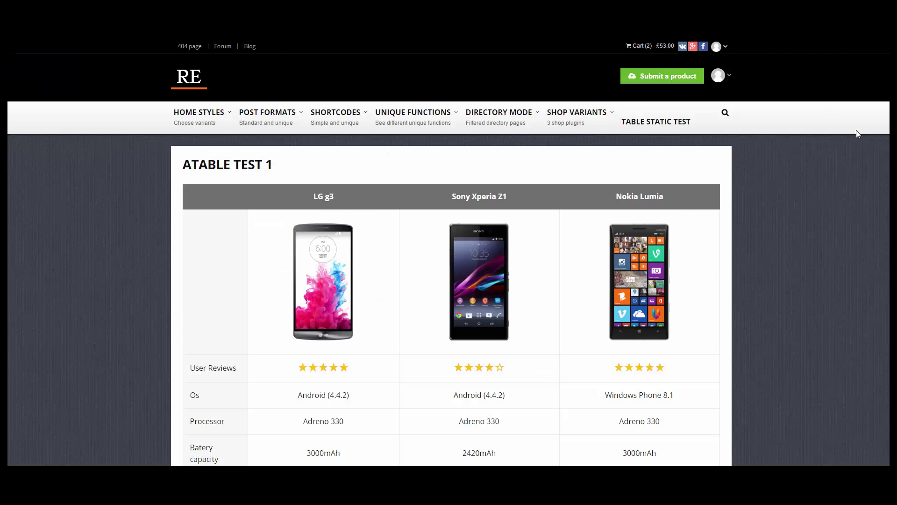
scroll(557, 202, down, 3)
scroll(772, 219, down, 1)
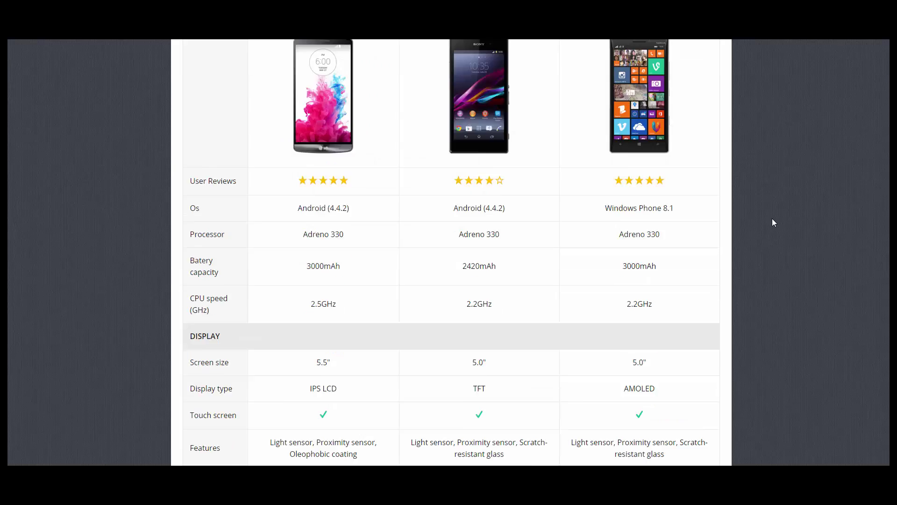
scroll(495, 225, down, 2)
scroll(429, 267, down, 2)
scroll(216, 189, down, 2)
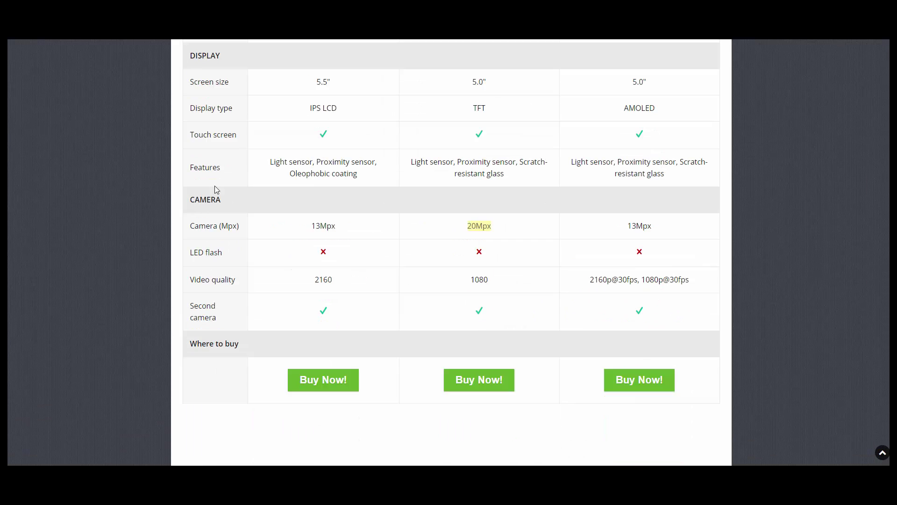
scroll(337, 214, down, 2)
scroll(350, 213, up, 10)
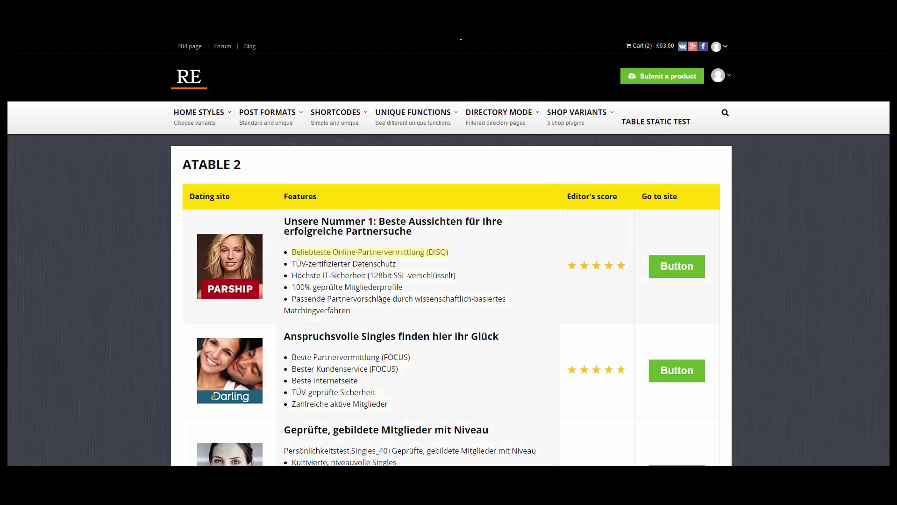
Step: Examine the dating site comparison table on the published "ATABLE 2" page
scroll(360, 177, down, 2)
scroll(360, 177, down, 3)
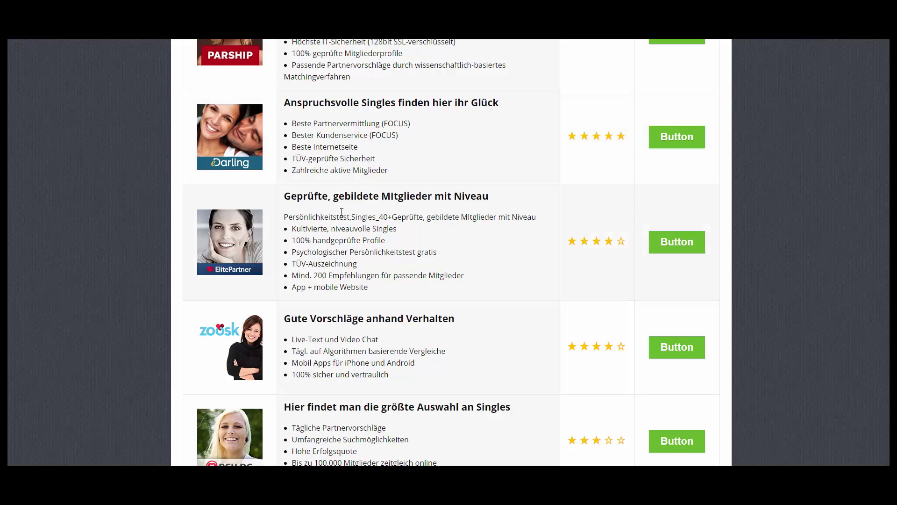
scroll(388, 212, down, 4)
scroll(388, 212, down, 3)
scroll(397, 220, up, 15)
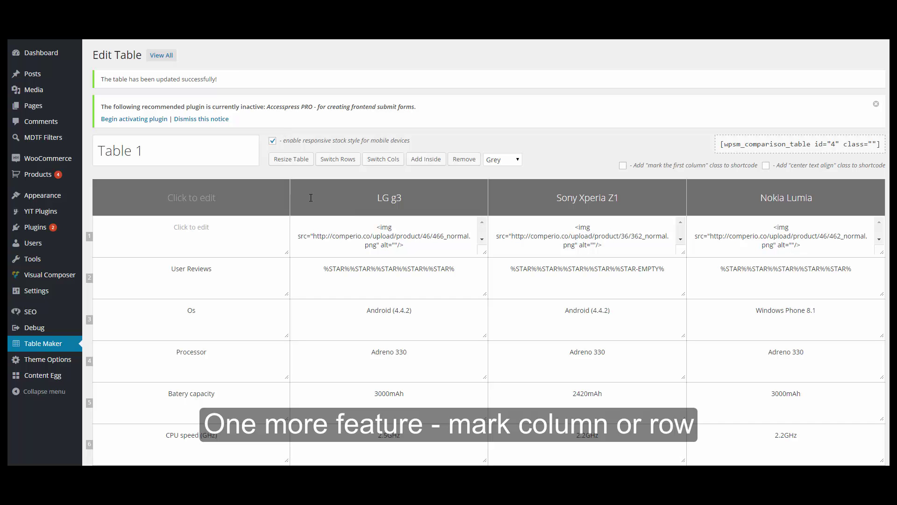
Step: Review the rows and placeholder help of "Table 1" in the table editor and its published "ATABLE TEST 1" page
scroll(310, 198, down, 7)
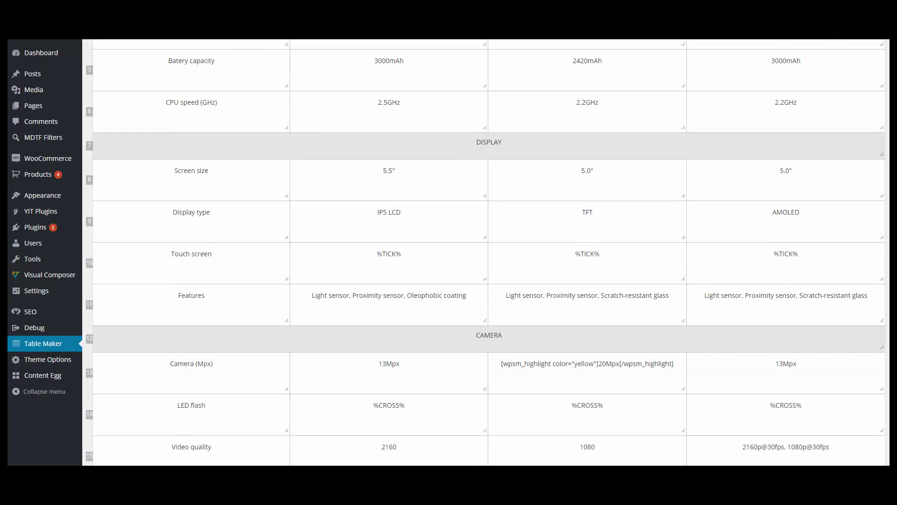
scroll(486, 249, down, 8)
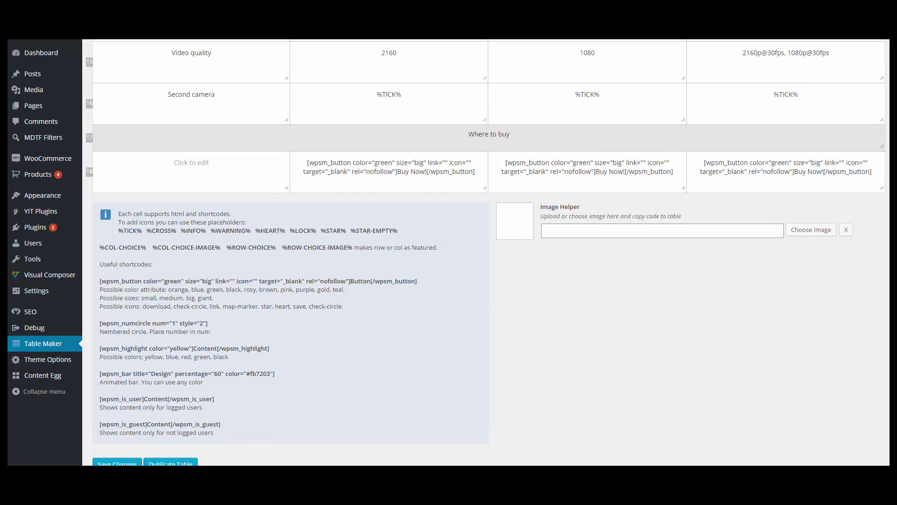
scroll(486, 253, up, 1)
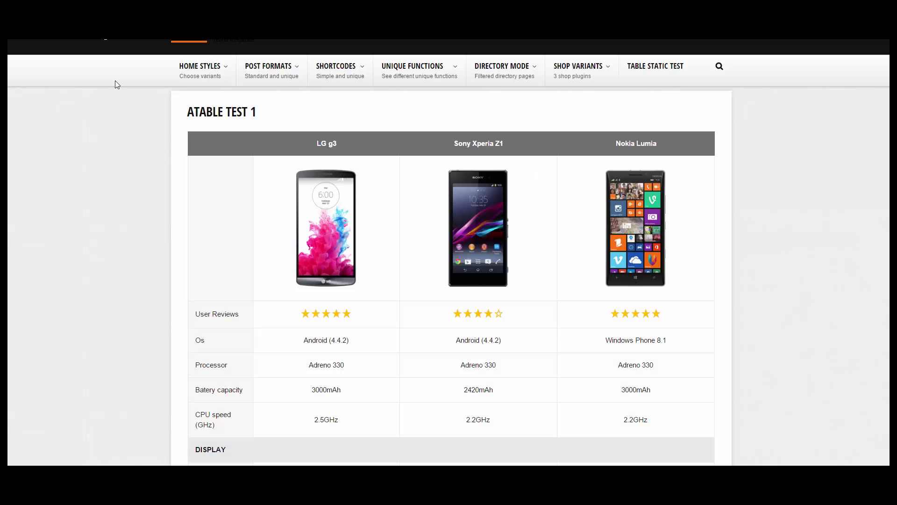
scroll(134, 182, down, 8)
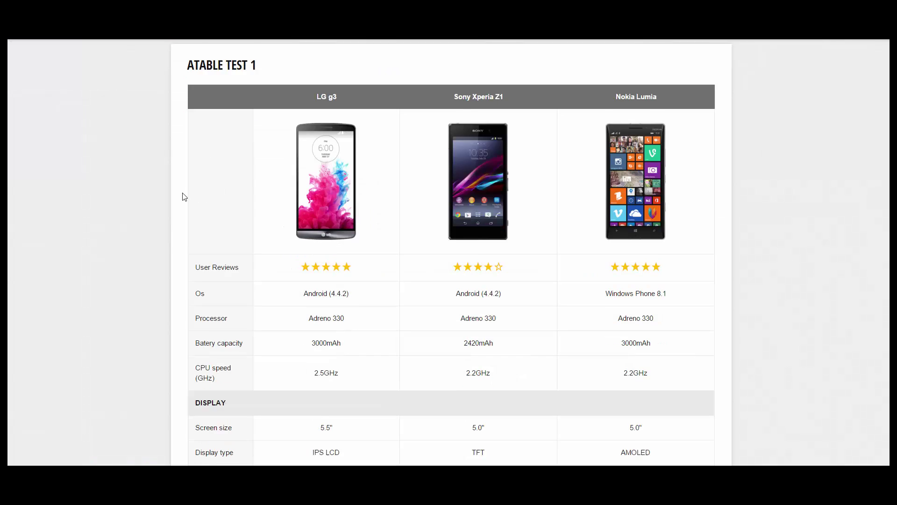
scroll(133, 179, up, 10)
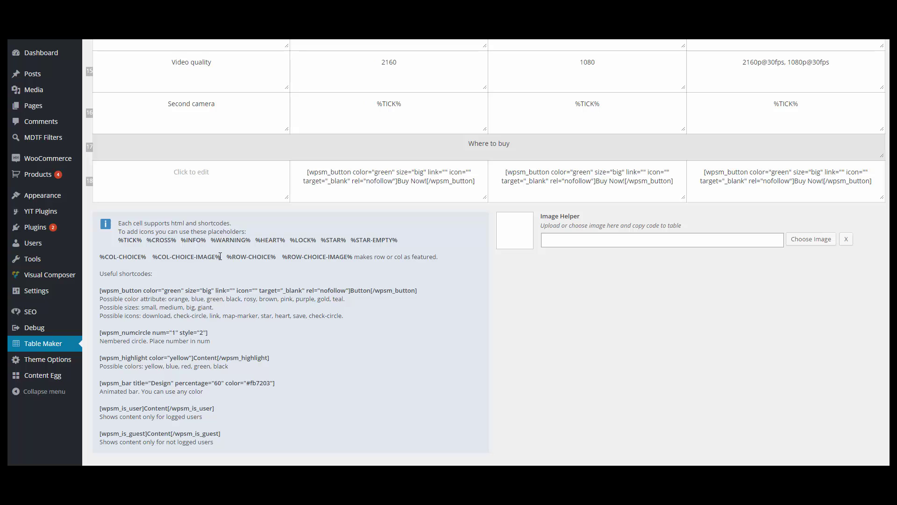
Step: Copy the %COL-CHOICE-IMAGE% placeholder from the help text into the LG g3 image cell of "Table 1" and save the table
drag(220, 258, 152, 258)
key(ctrl+c)
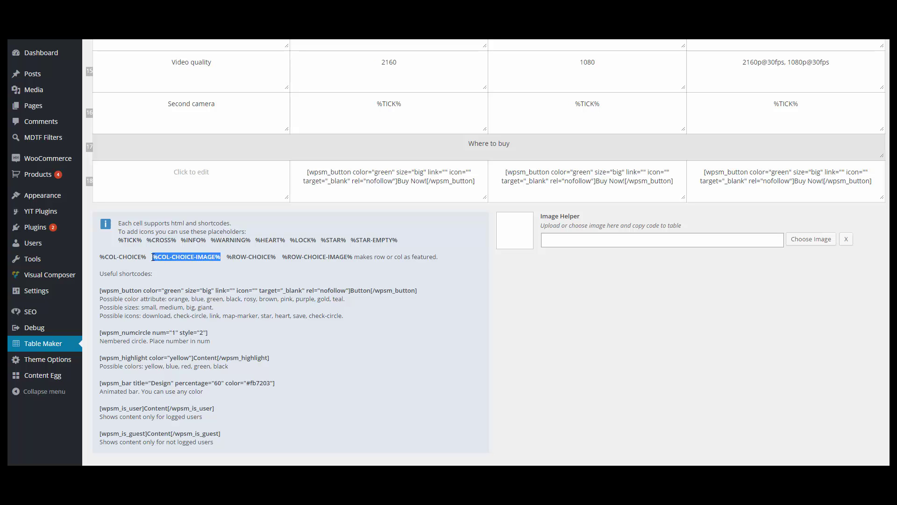
scroll(187, 276, up, 15)
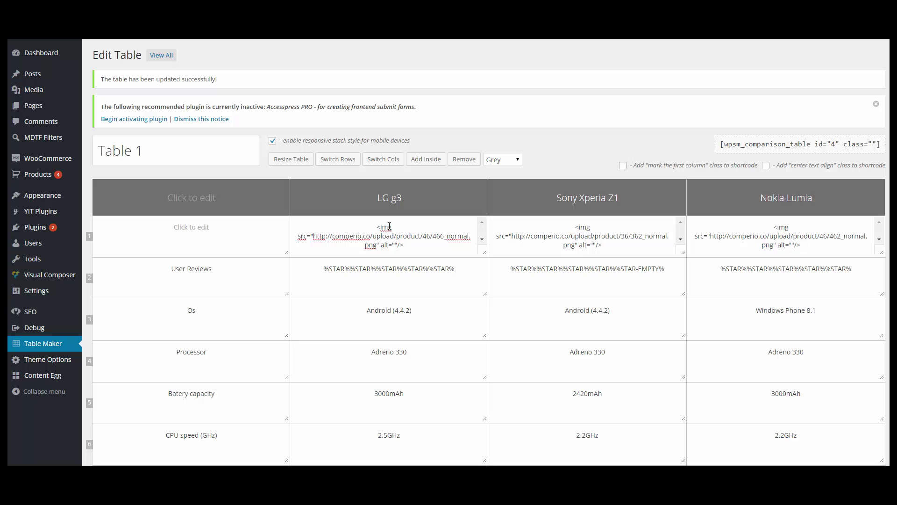
key(ctrl+v)
scroll(412, 244, down, 15)
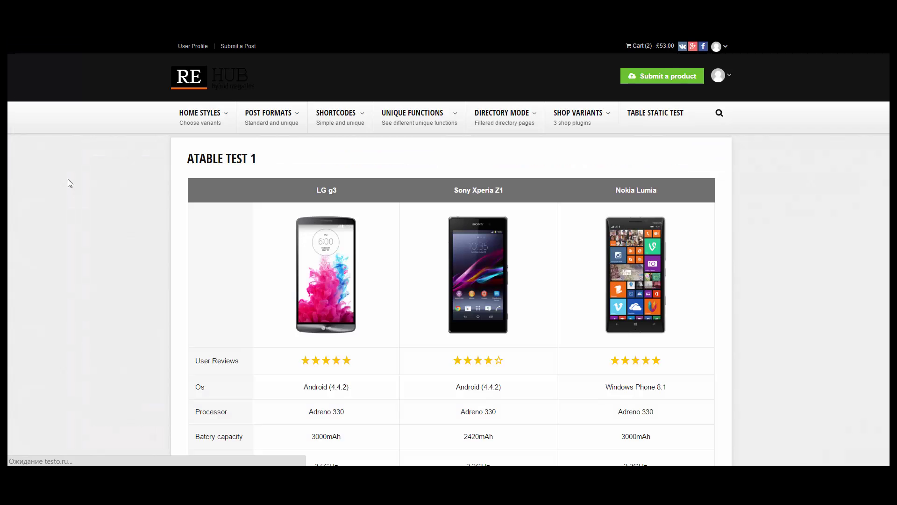
Step: Reload the published "ATABLE TEST 1" page and check how the featured LG g3 column displays
key(F5)
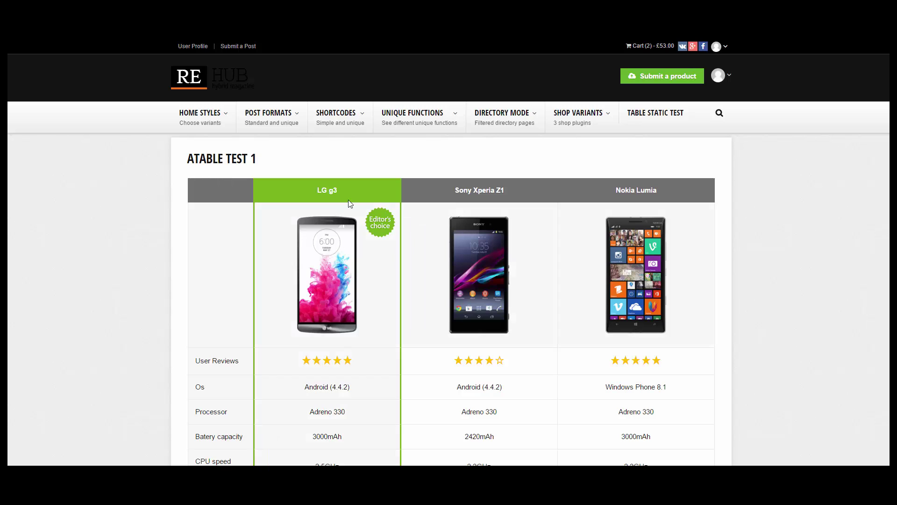
scroll(108, 252, down, 4)
scroll(114, 239, down, 5)
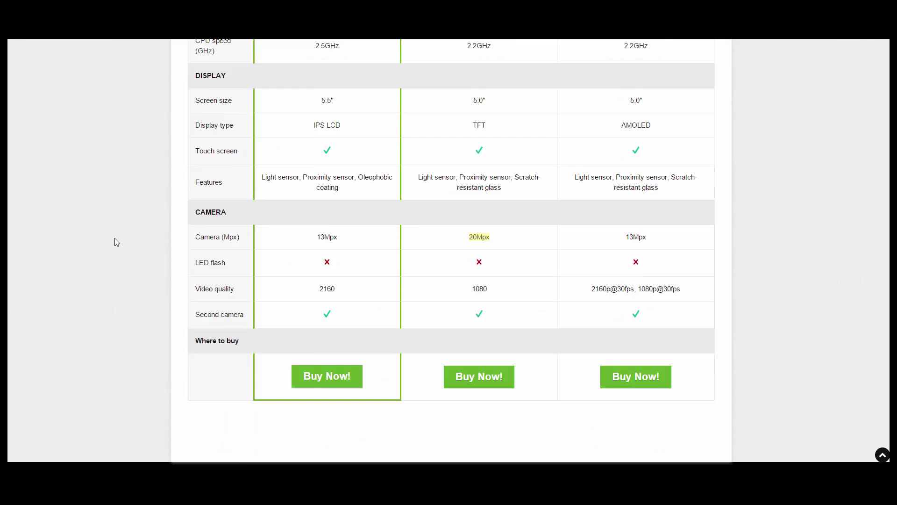
scroll(114, 237, up, 7)
scroll(114, 237, up, 2)
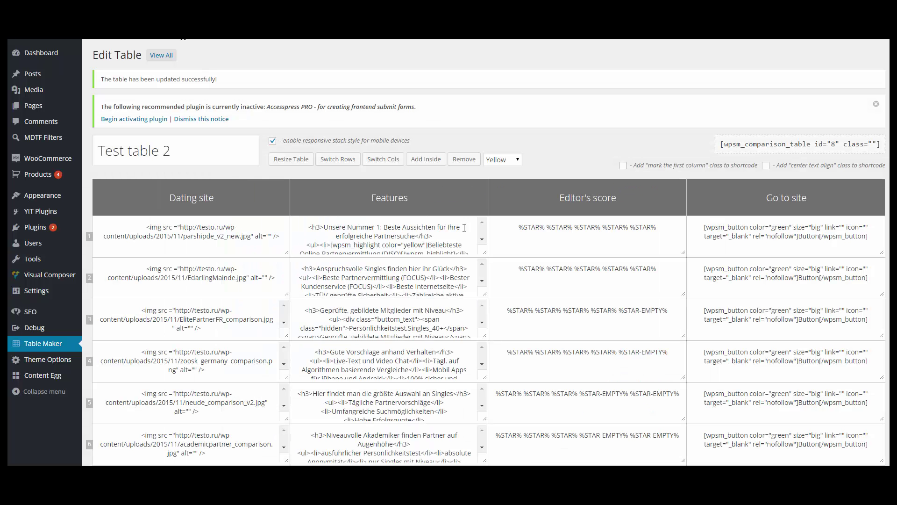
Step: Review the rows of "Test table 2" in the table editor and on its published "ATABLE 2" page
scroll(484, 346, down, 4)
scroll(271, 65, up, 4)
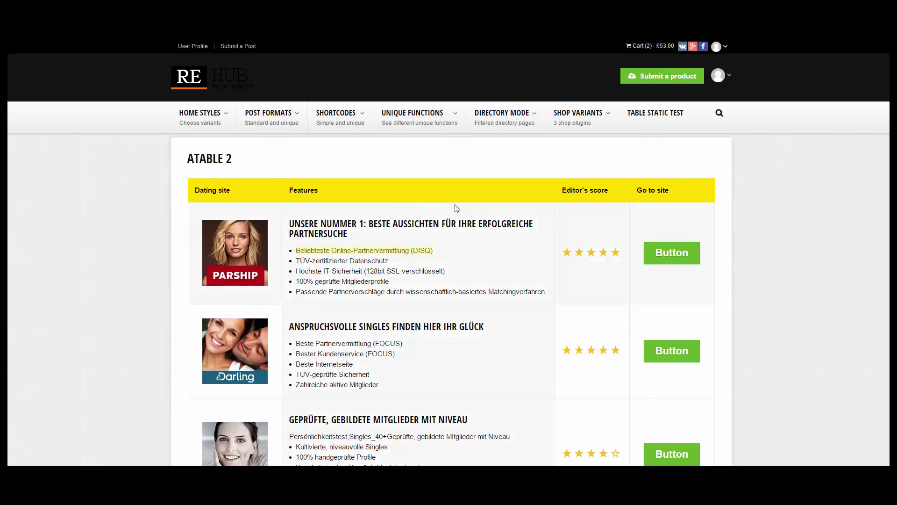
scroll(456, 208, down, 5)
scroll(456, 208, down, 5)
scroll(456, 209, up, 10)
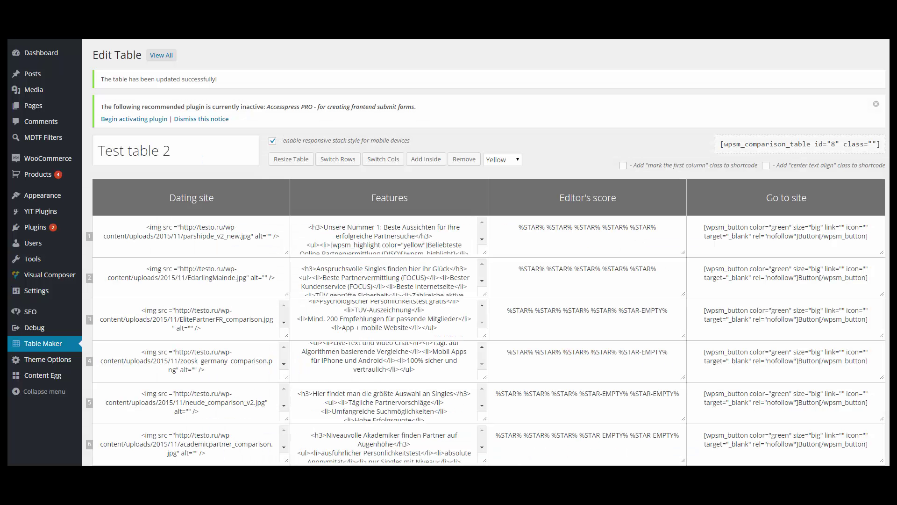
Step: Copy the %ROW-CHOICE-IMAGE% placeholder to the start of the first Dating site cell in "Test table 2" and save the table
scroll(401, 153, down, 7)
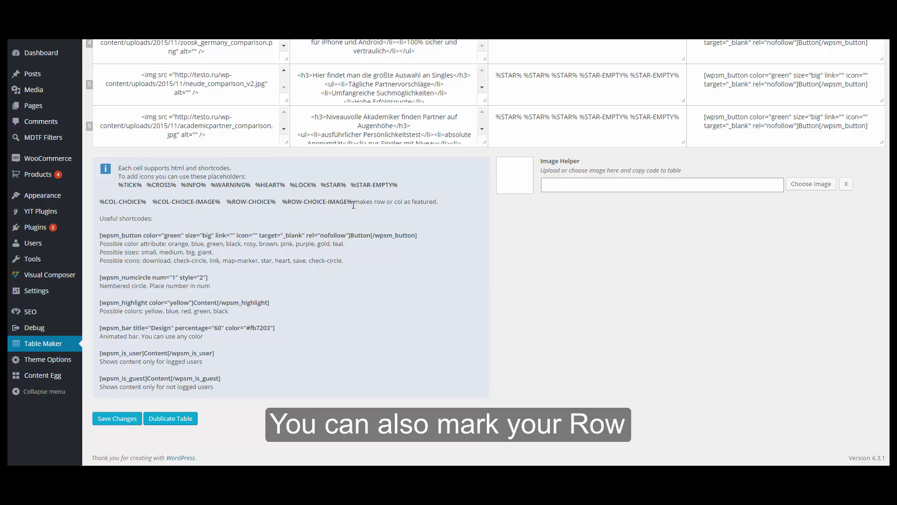
drag(354, 204, 284, 205)
key(ctrl+c)
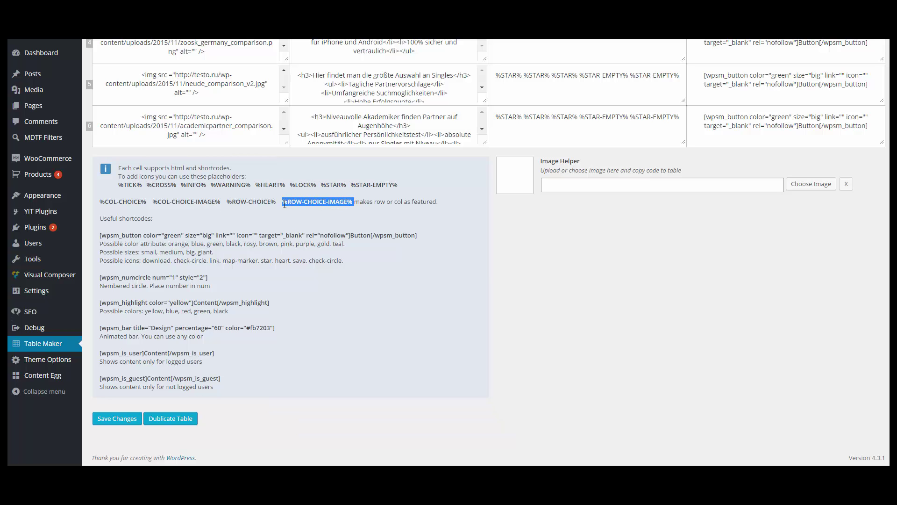
scroll(291, 240, up, 7)
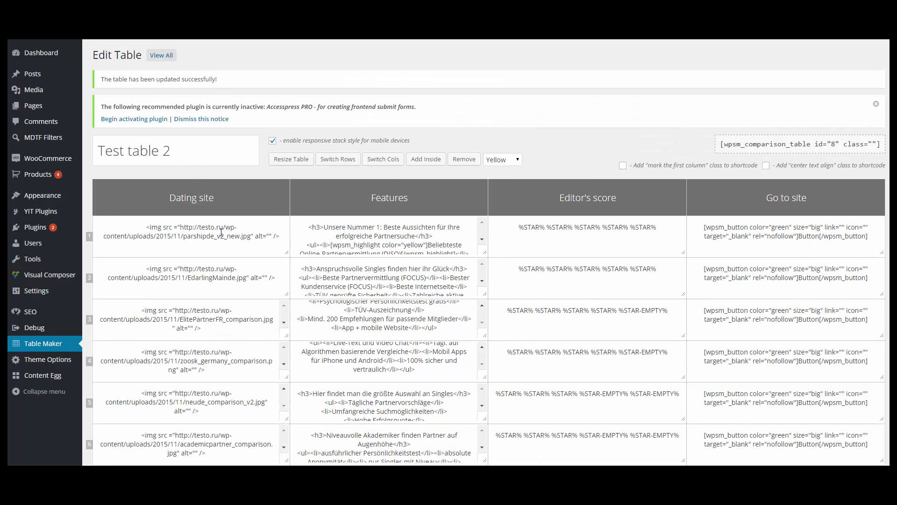
click(147, 227)
key(ctrl+v)
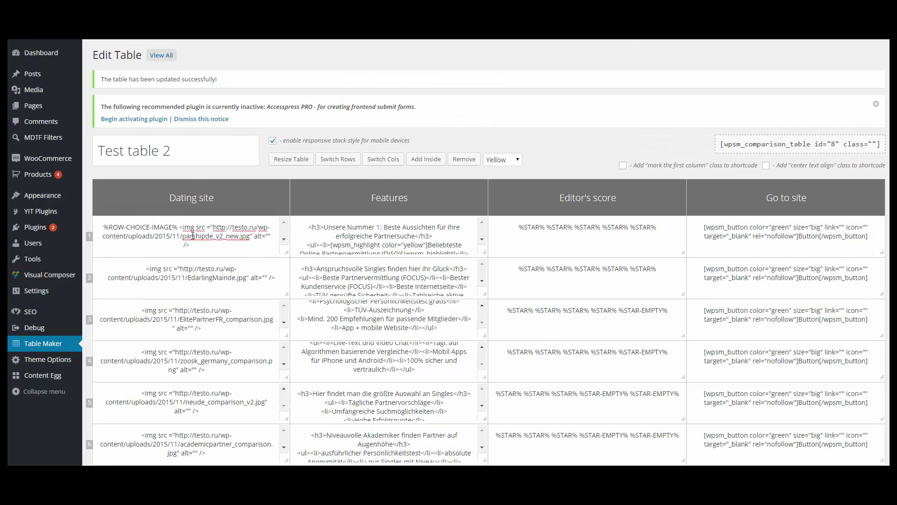
scroll(193, 236, down, 7)
click(117, 418)
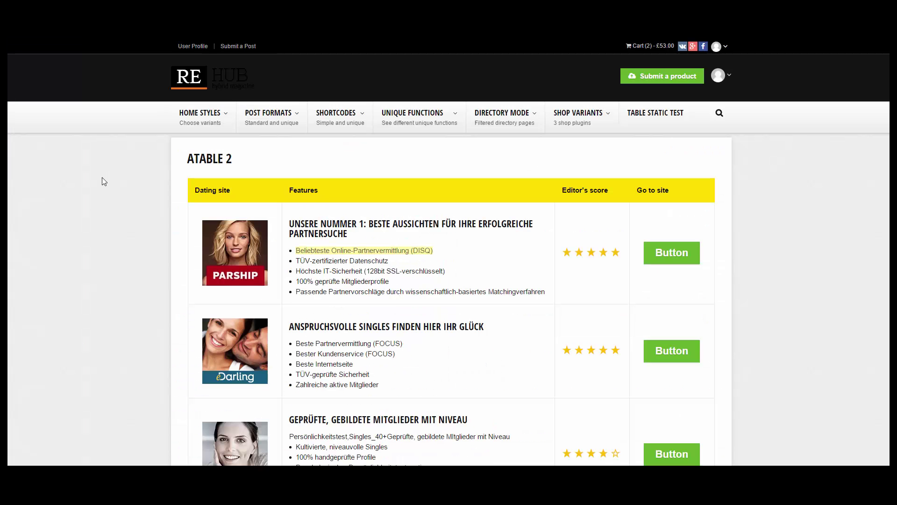
Step: Reload the published "ATABLE 2" page and check how the featured first row displays
key(F5)
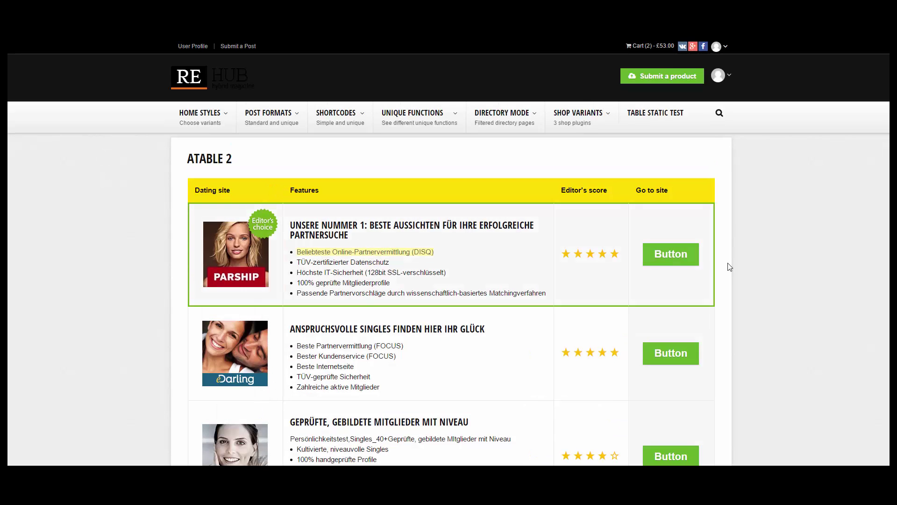
scroll(805, 261, down, 3)
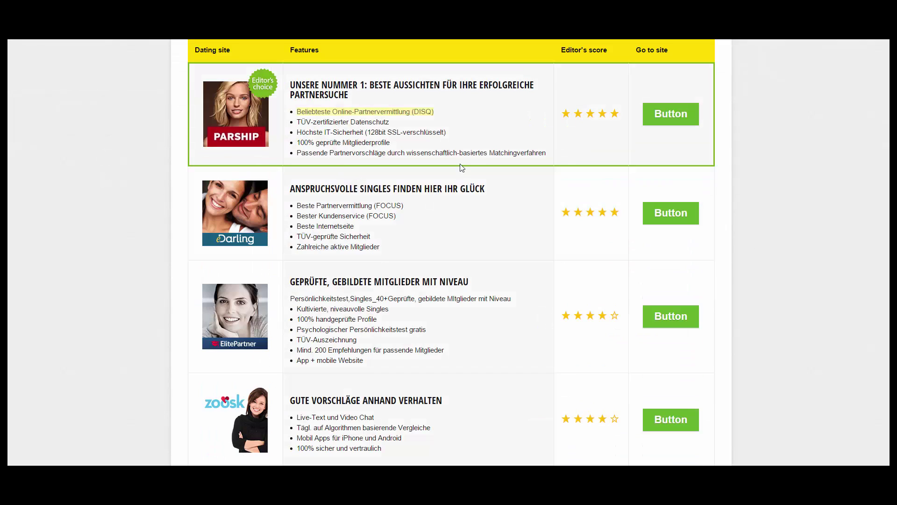
scroll(73, 179, up, 3)
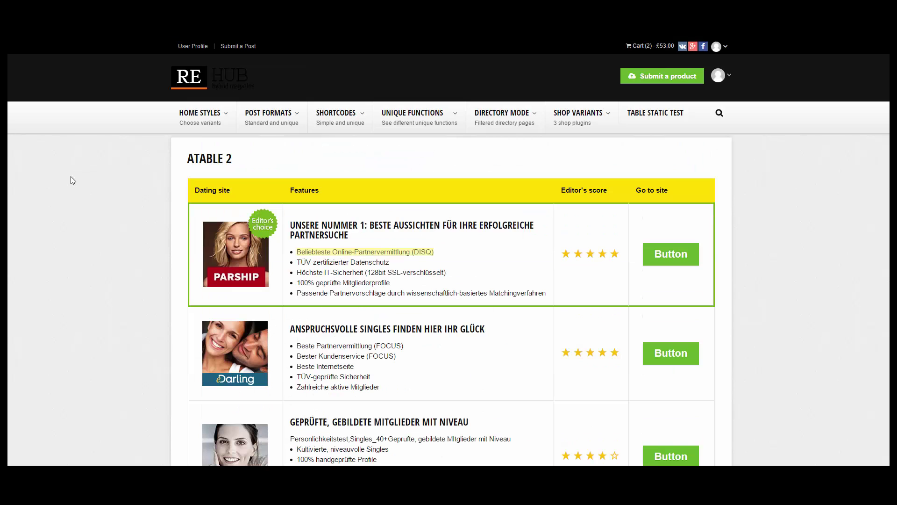